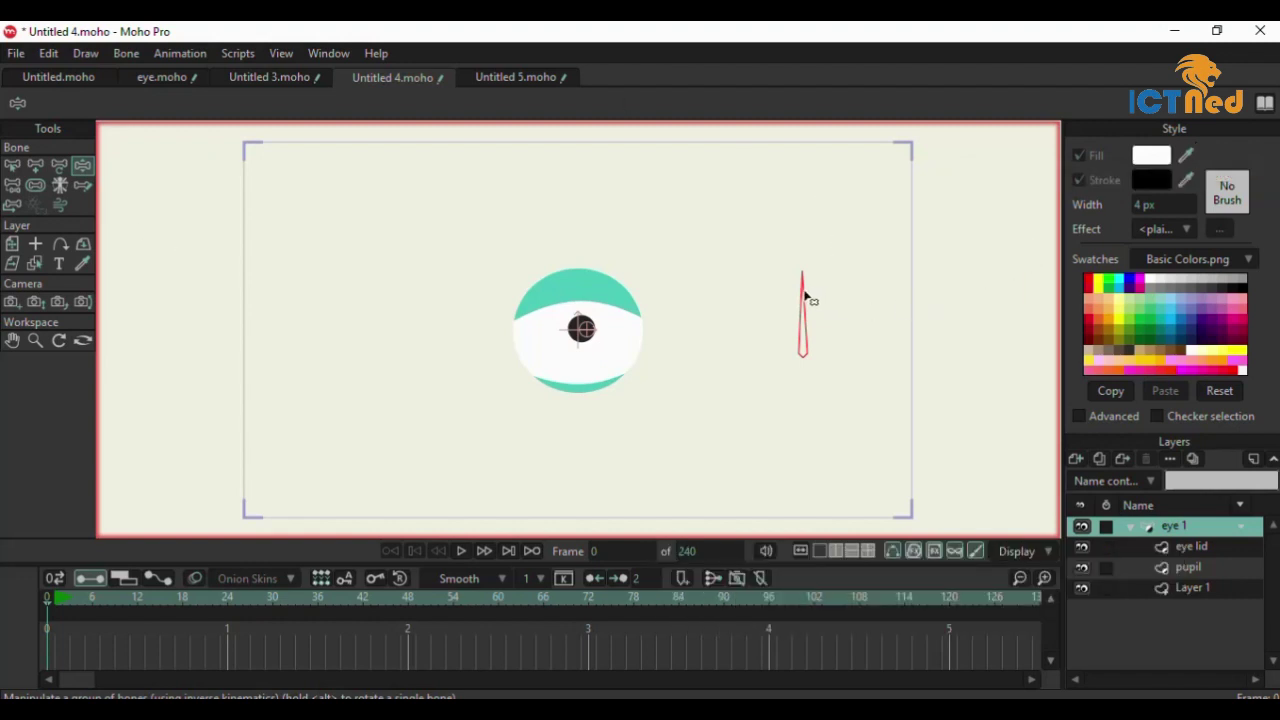
- Move the control bone beside the eye in Untitled 4 to check how the pupil follows it
{"action": "mouse_move", "coordinate": [805, 297]}
{"action": "left_mouse_down"}
{"action": "mouse_move", "coordinate": [822, 290]}
{"action": "mouse_move", "coordinate": [792, 300]}
{"action": "left_mouse_up"}
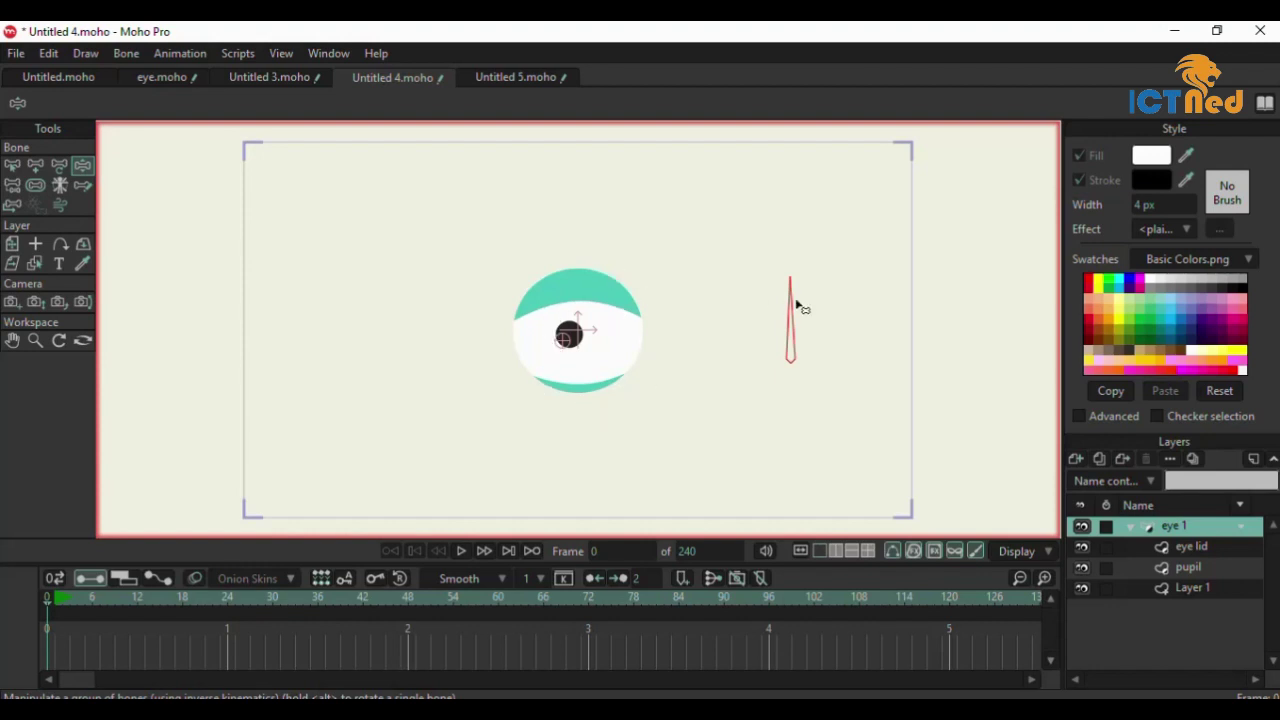
{"action": "mouse_move", "coordinate": [794, 297]}
{"action": "left_mouse_down"}
{"action": "mouse_move", "coordinate": [760, 303]}
{"action": "mouse_move", "coordinate": [797, 314]}
{"action": "mouse_move", "coordinate": [813, 303]}
{"action": "left_mouse_up"}
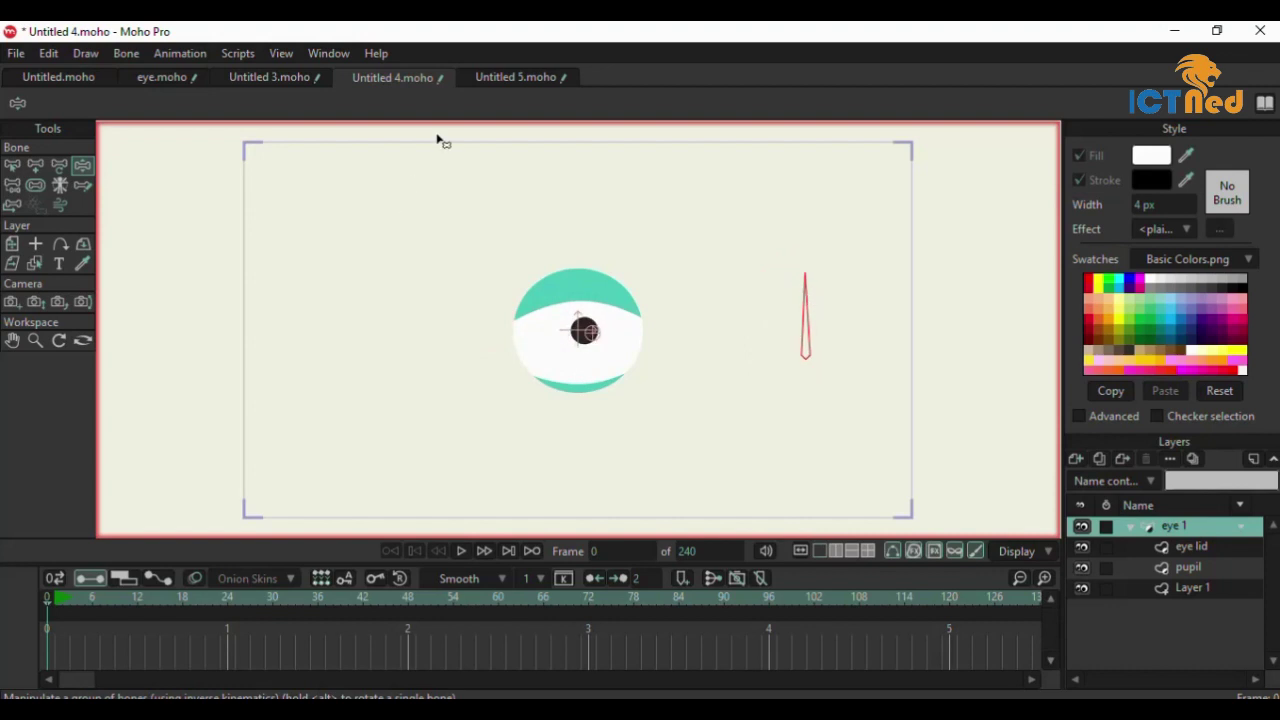
- In the Untitled 5 project, convert the eye's group layer, Layer 4, to a bone layer
{"action": "left_click", "coordinate": [509, 78]}
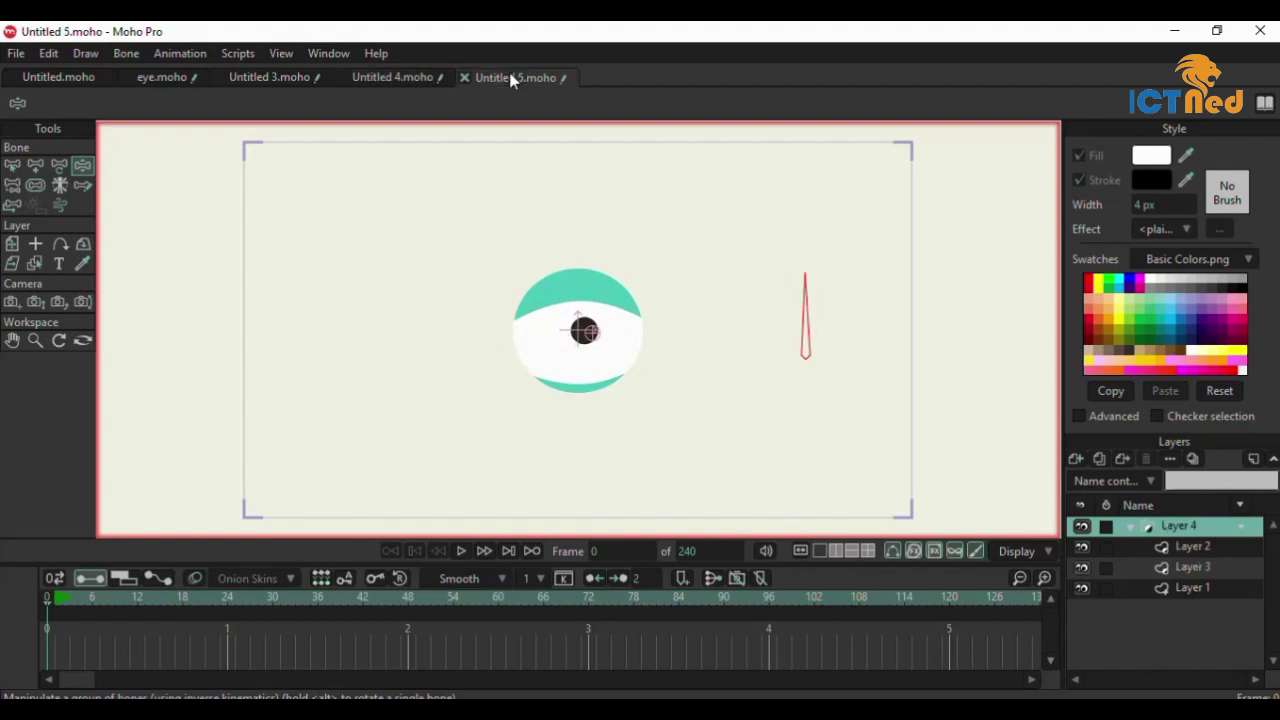
{"action": "key", "text": "m"}
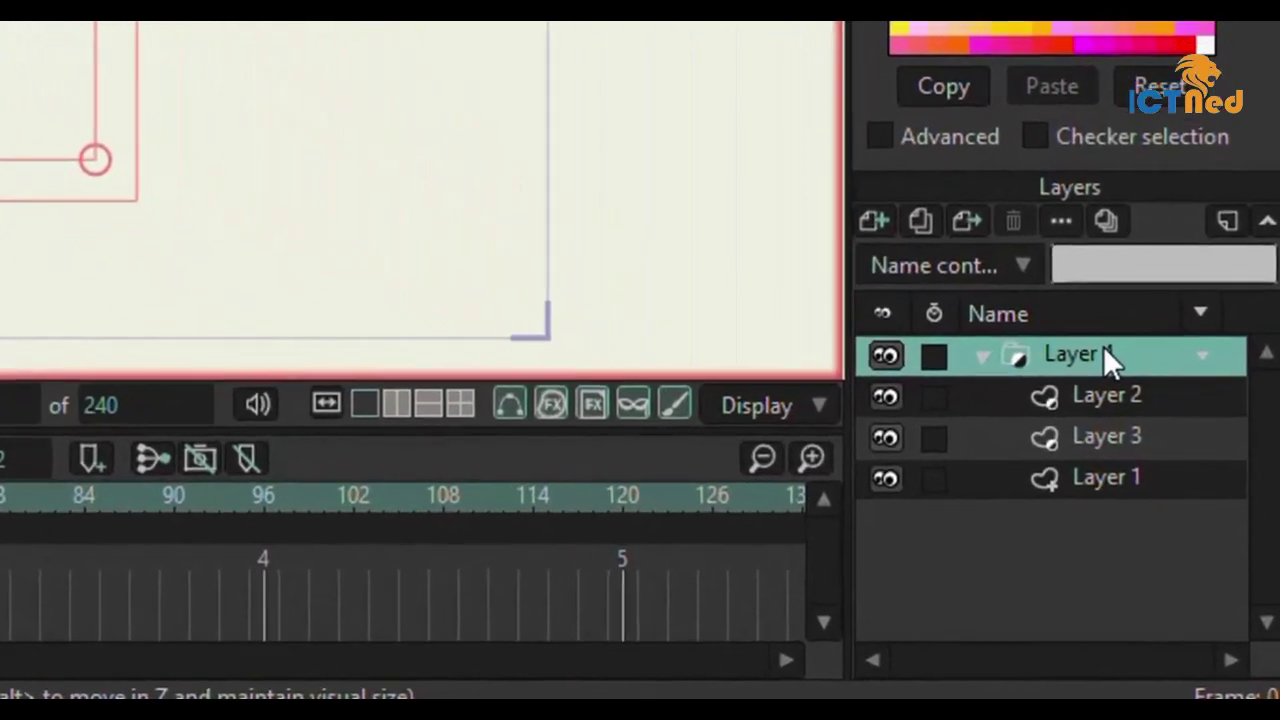
{"action": "right_click", "coordinate": [1190, 525]}
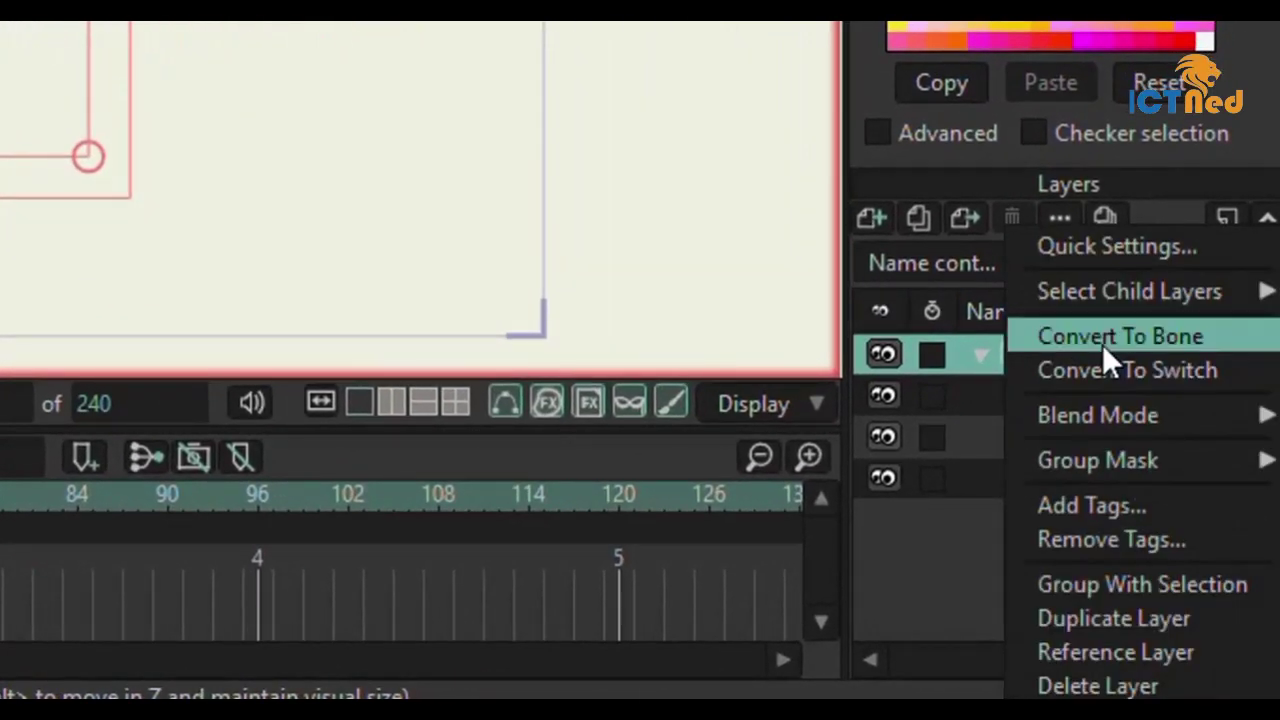
{"action": "left_click", "coordinate": [1102, 344]}
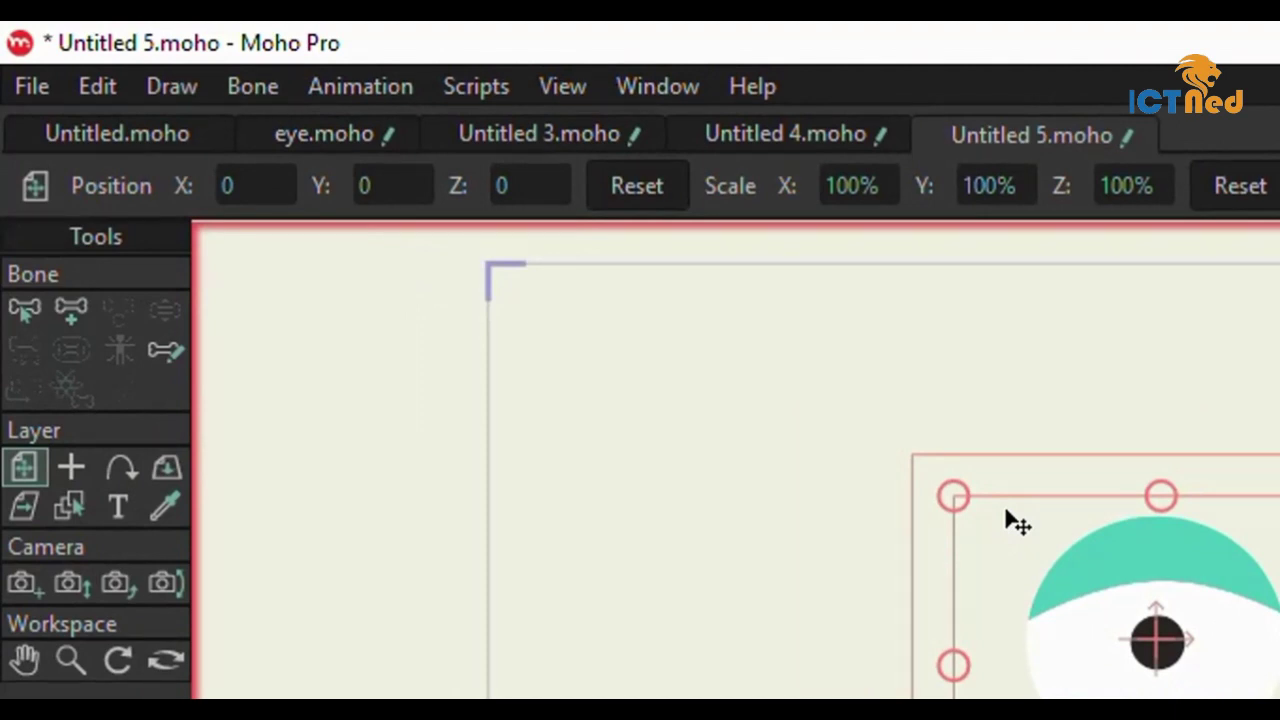
- Add a point bone at the centre of the pupil and reduce its bone strength to 0
{"action": "left_click", "coordinate": [70, 305]}
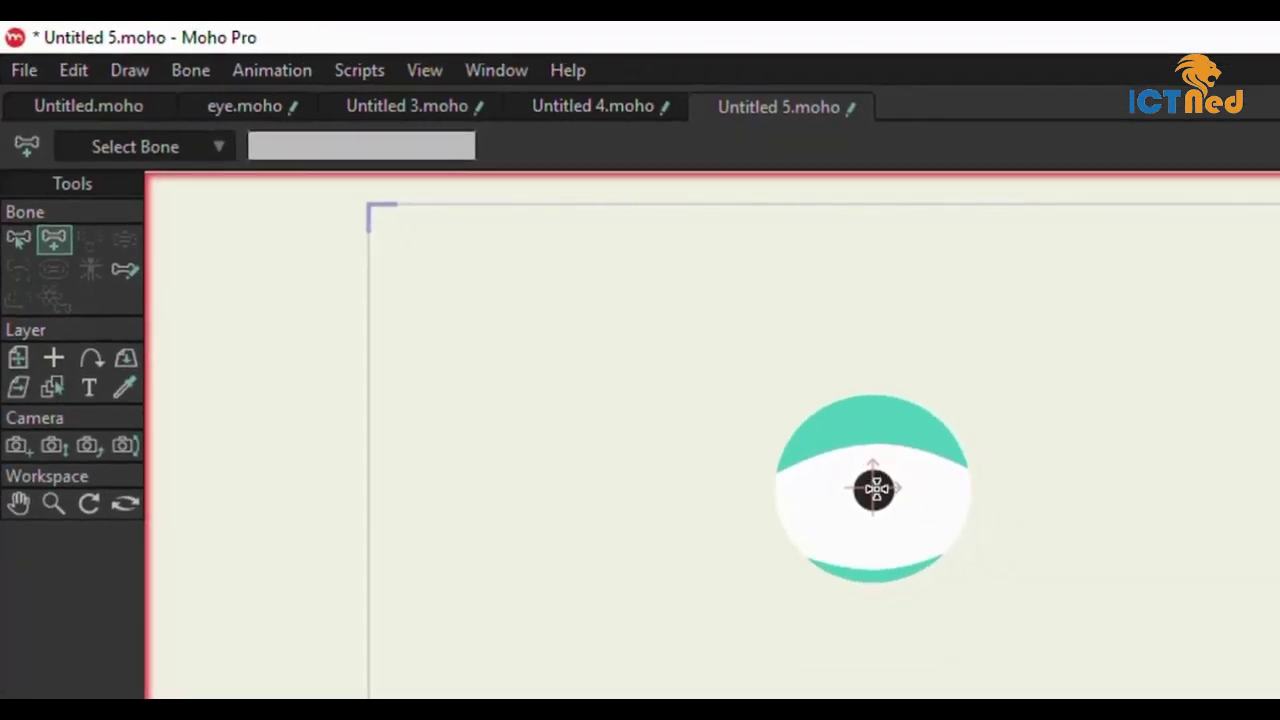
{"action": "left_click", "coordinate": [874, 488]}
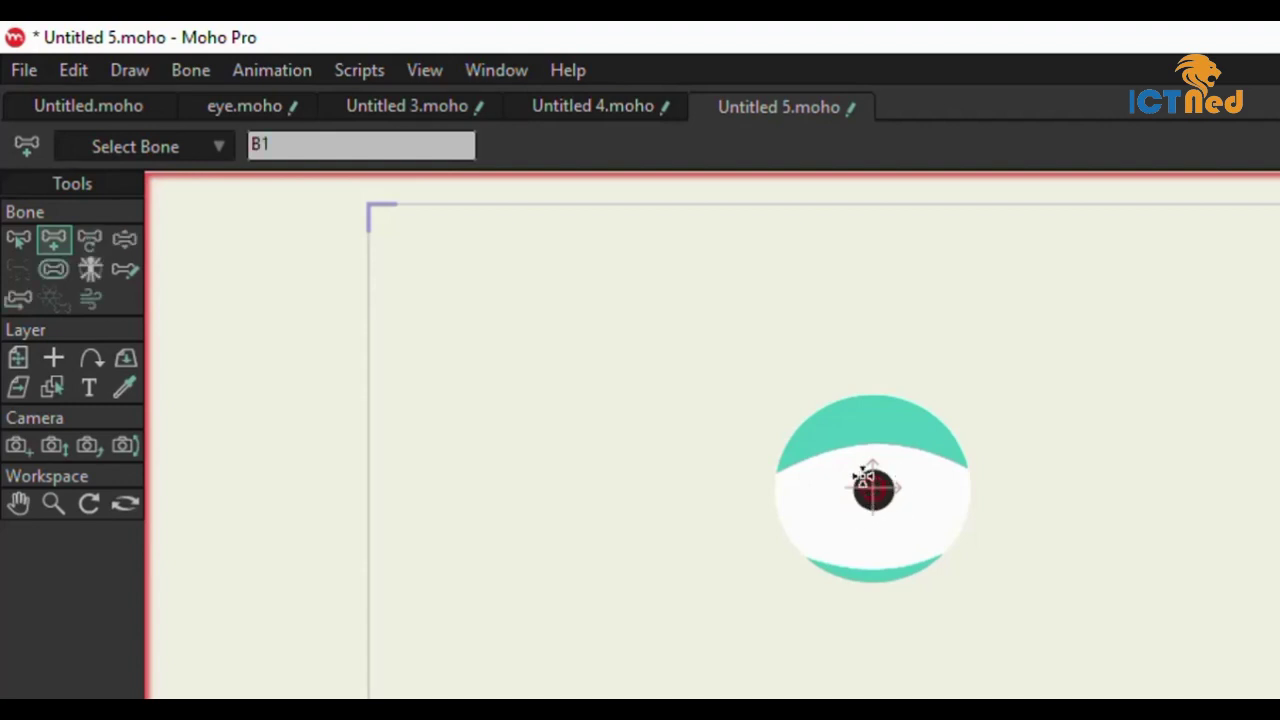
{"action": "left_click", "coordinate": [53, 270]}
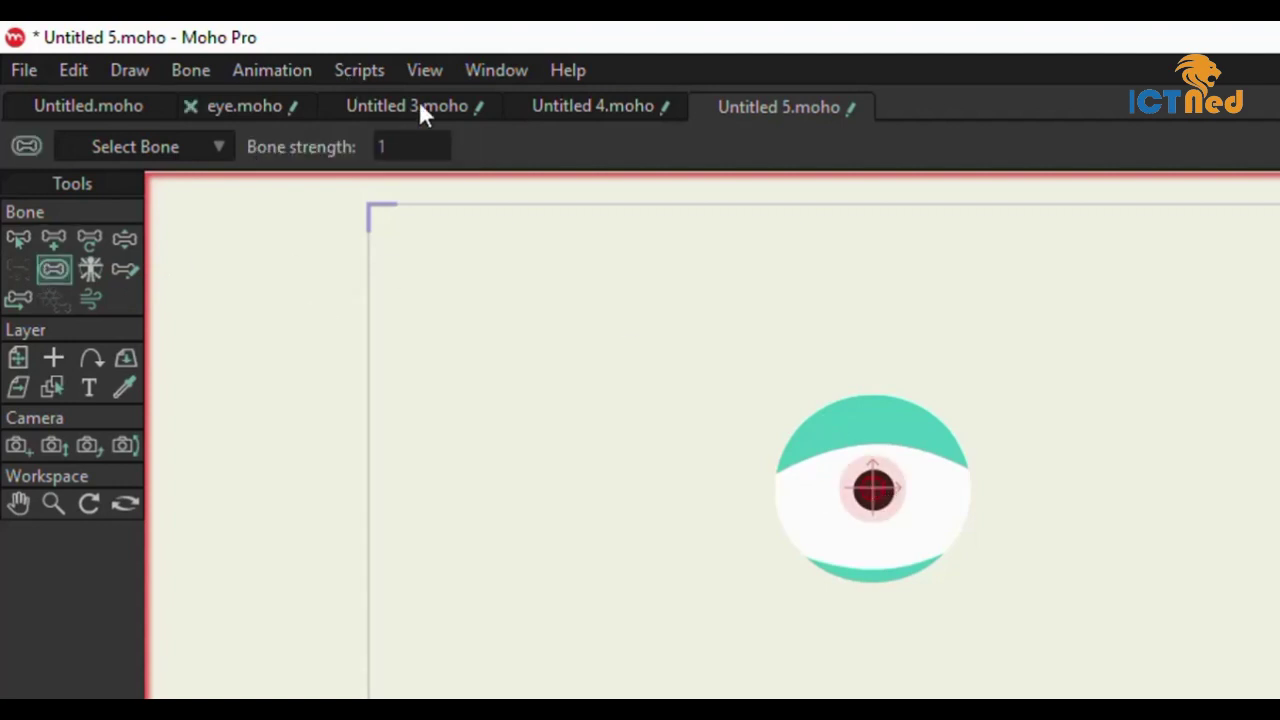
{"action": "left_click_drag", "start_coordinate": [900, 495], "coordinate": [591, 480]}
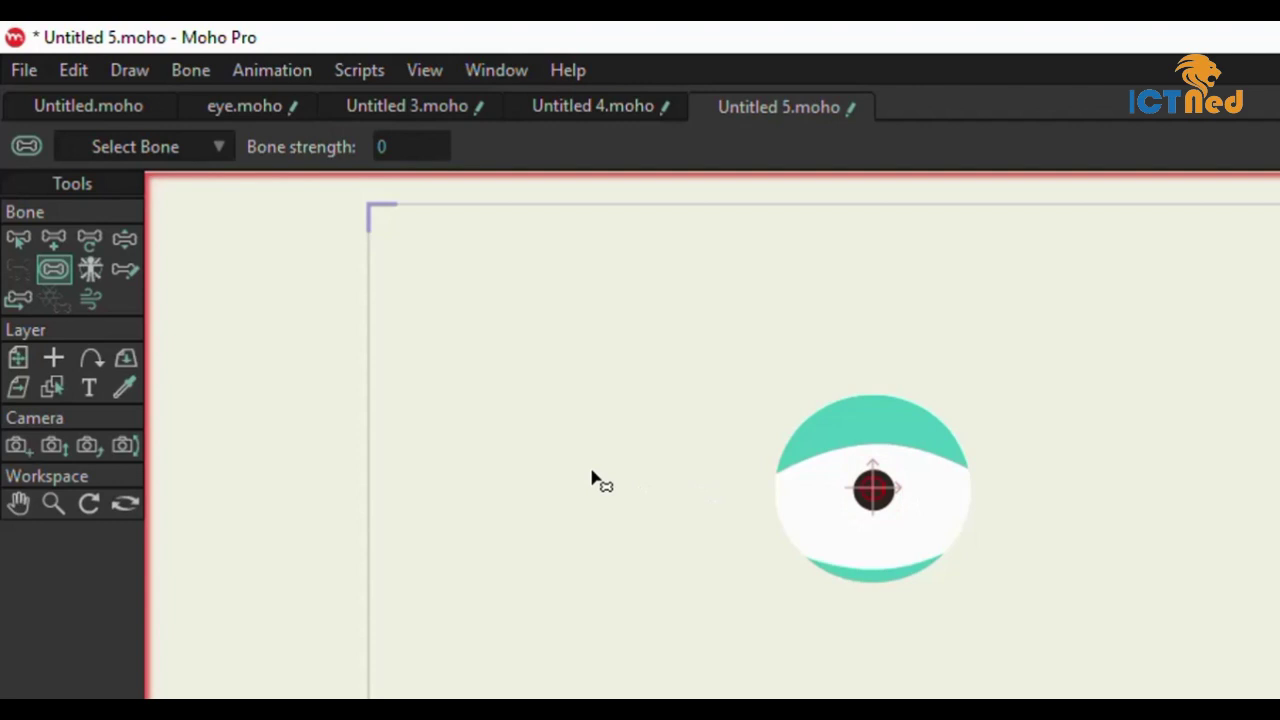
- Deselect the pupil bone and draw a separate vertical bone to the right of the eye
{"action": "left_click", "coordinate": [24, 241]}
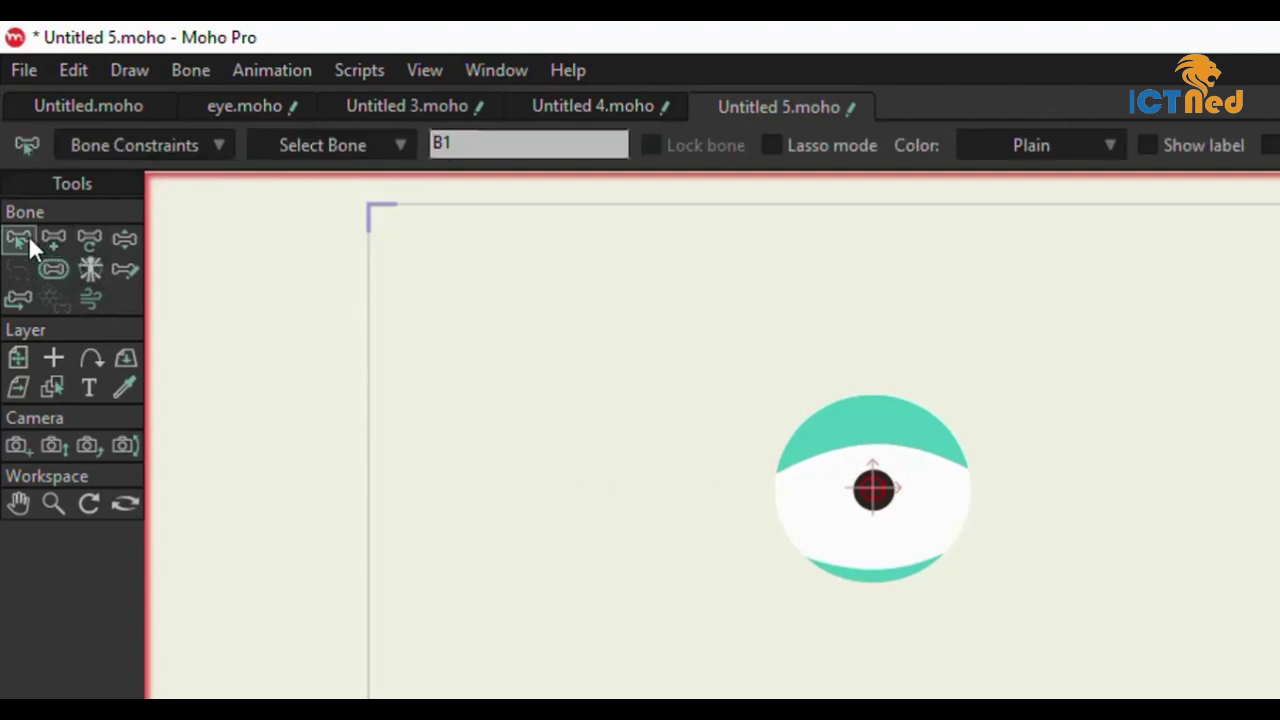
{"action": "left_click", "coordinate": [546, 477]}
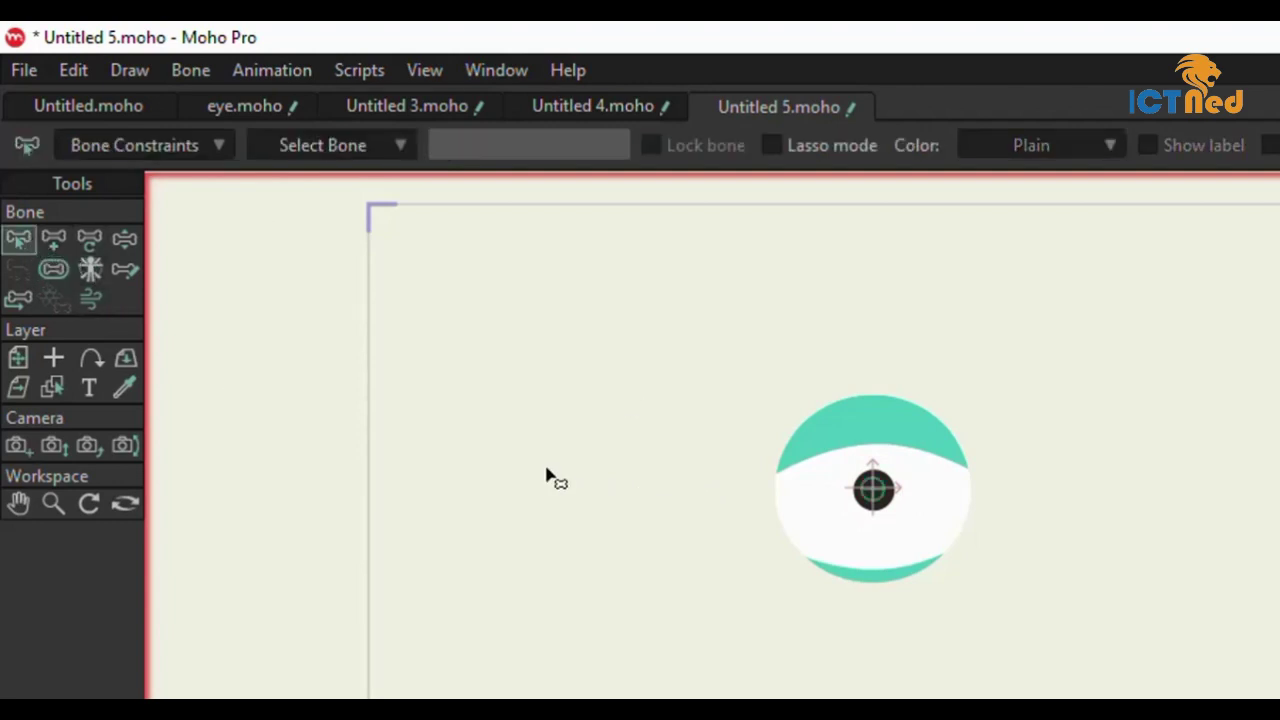
{"action": "left_click", "coordinate": [62, 239]}
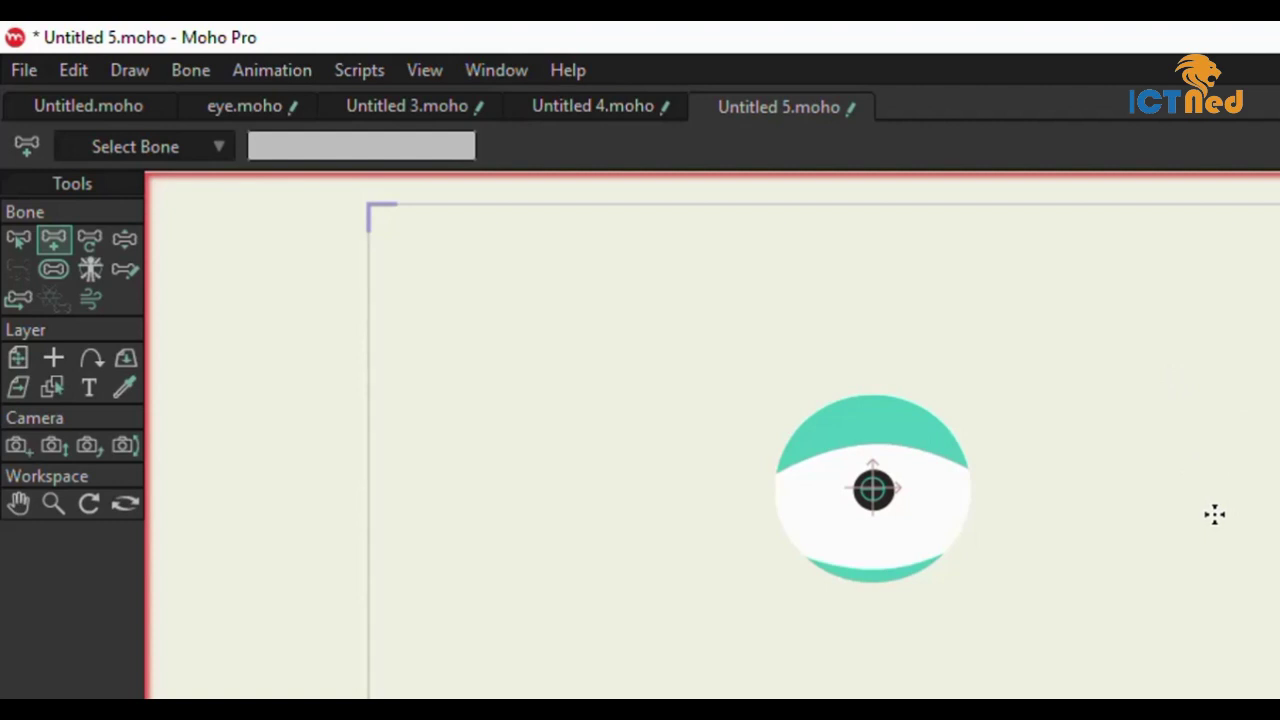
{"action": "left_click_drag", "start_coordinate": [1213, 514], "coordinate": [1214, 384]}
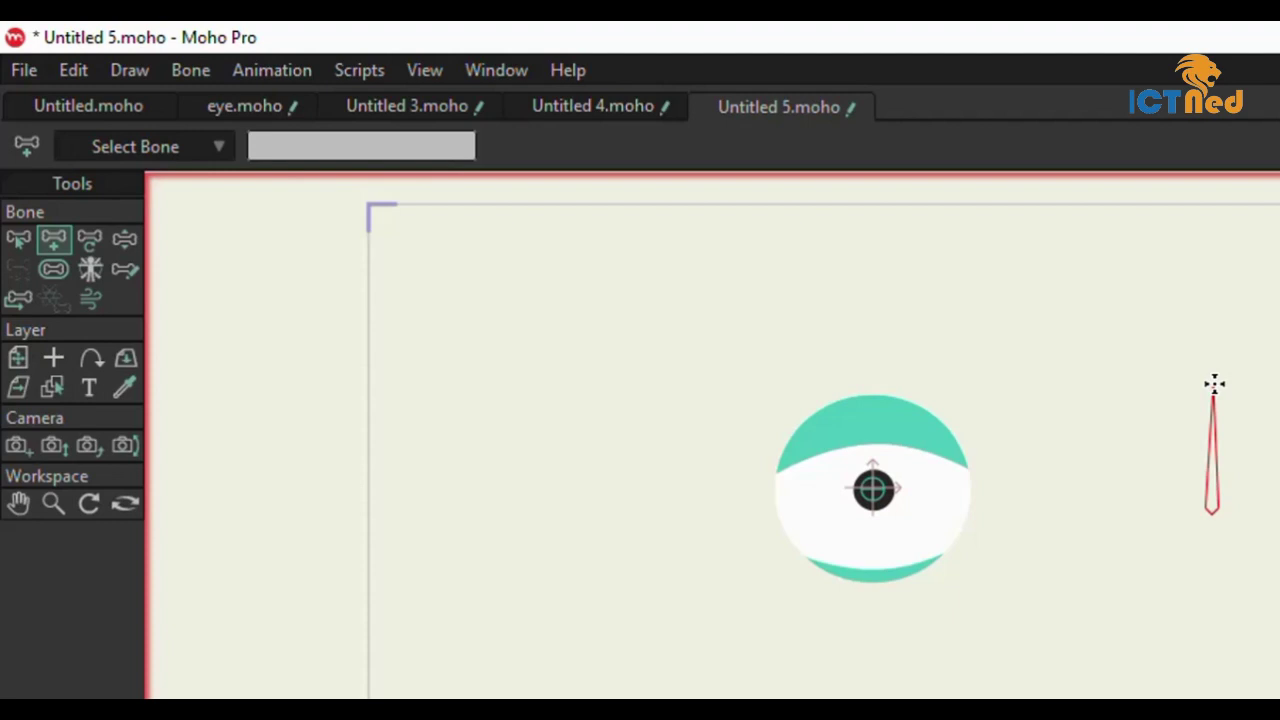
{"action": "left_click_drag", "start_coordinate": [1214, 384], "coordinate": [1214, 384]}
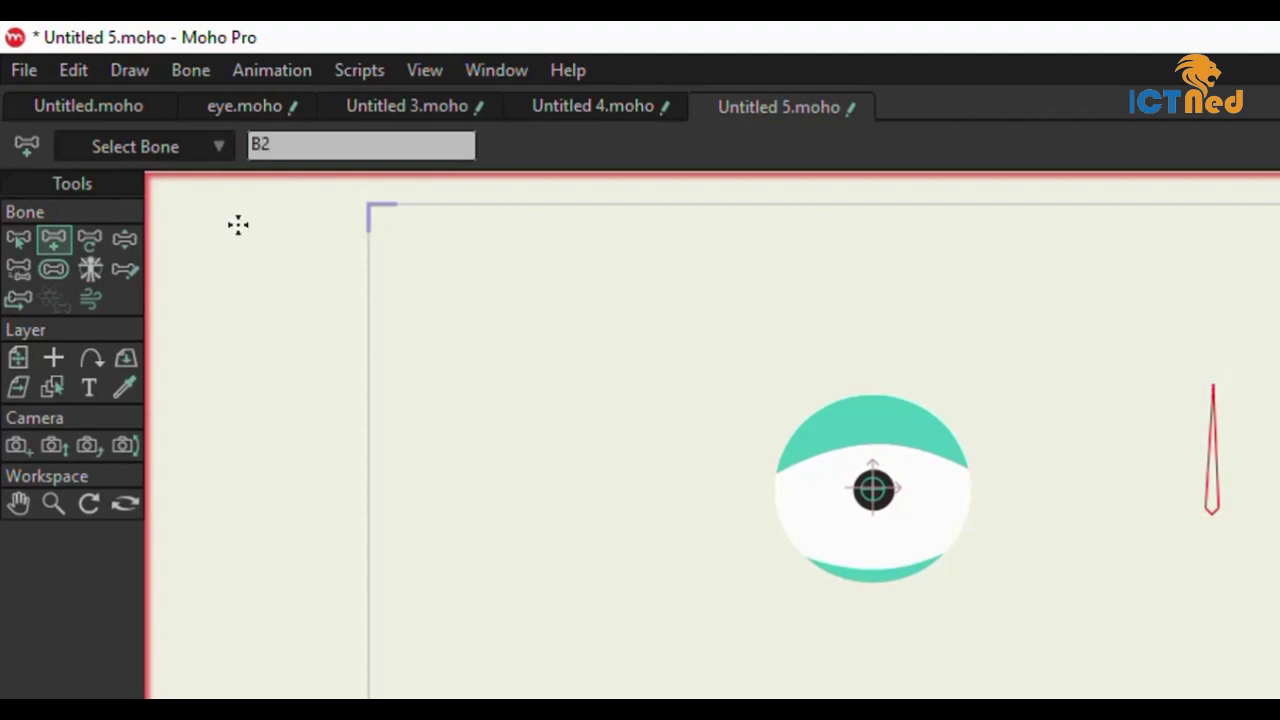
- Rename the vertical bone as "control bone"
{"action": "double_click", "coordinate": [278, 143]}
{"action": "type", "text": "co"}
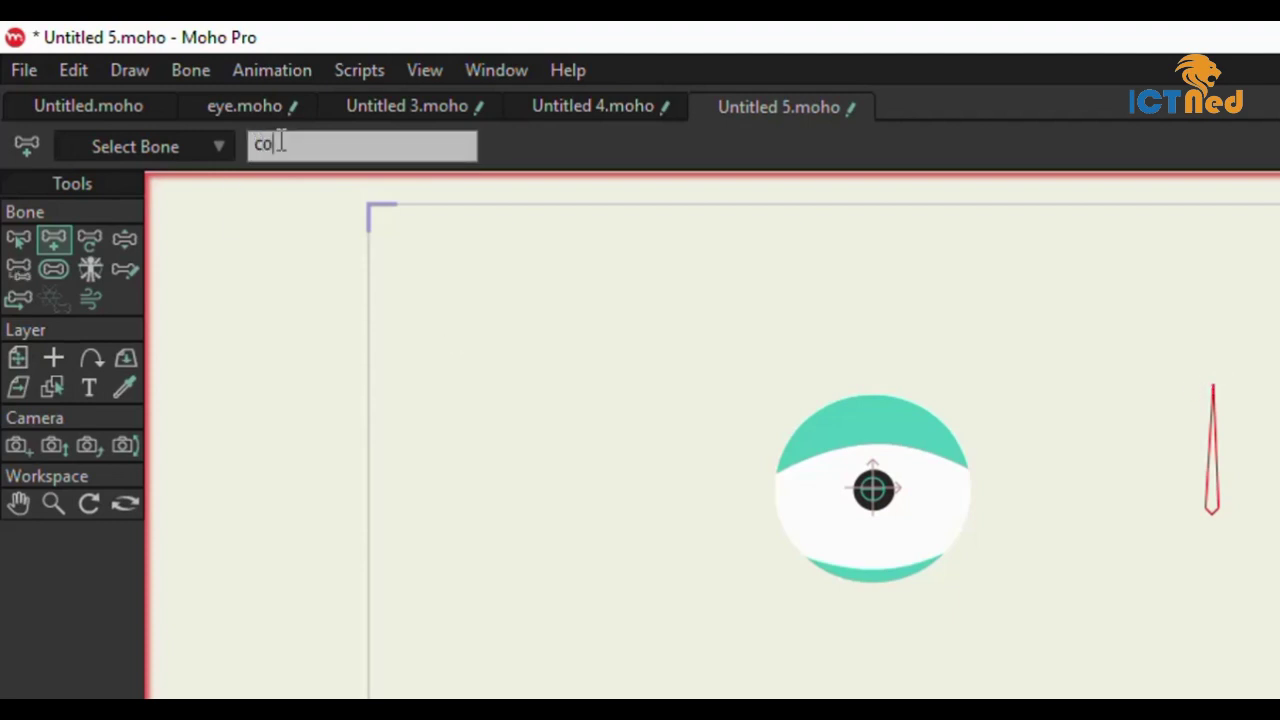
{"action": "type", "text": "ntrol bone"}
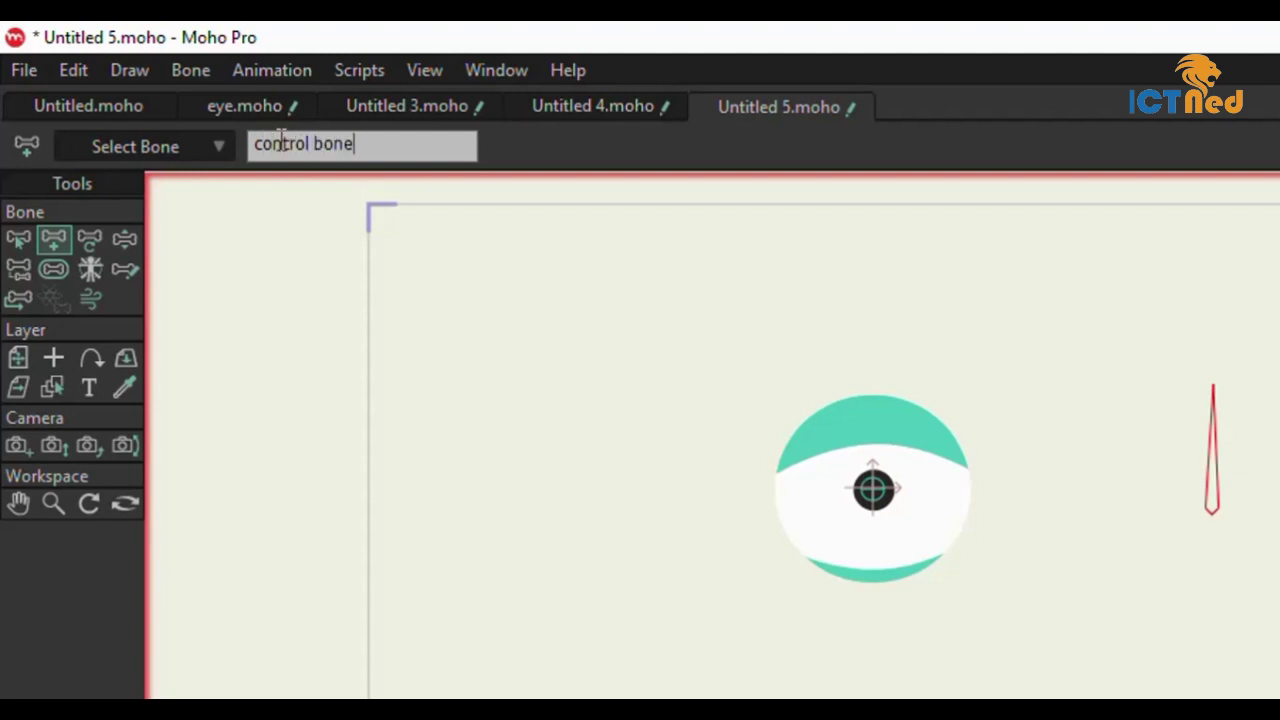
{"action": "key", "text": "Return"}
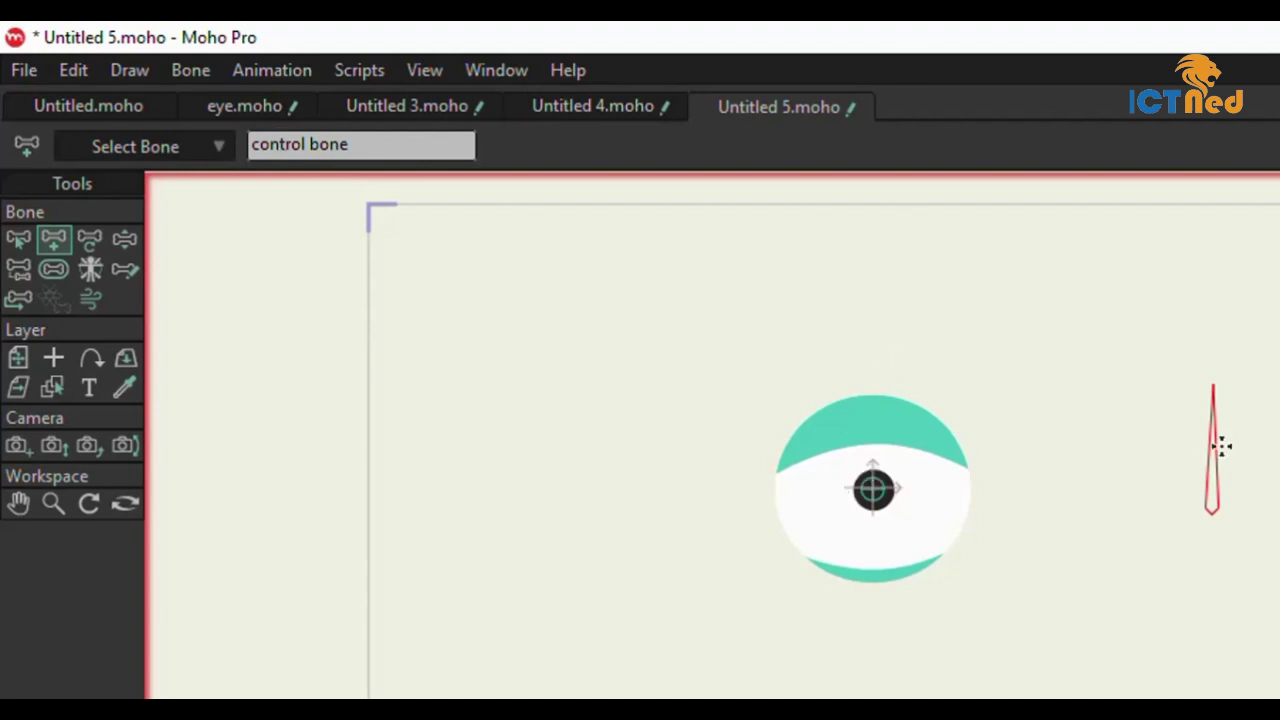
- In the pupil bone's constraints, set its position control bone to "control bone"
{"action": "left_click", "coordinate": [18, 238]}
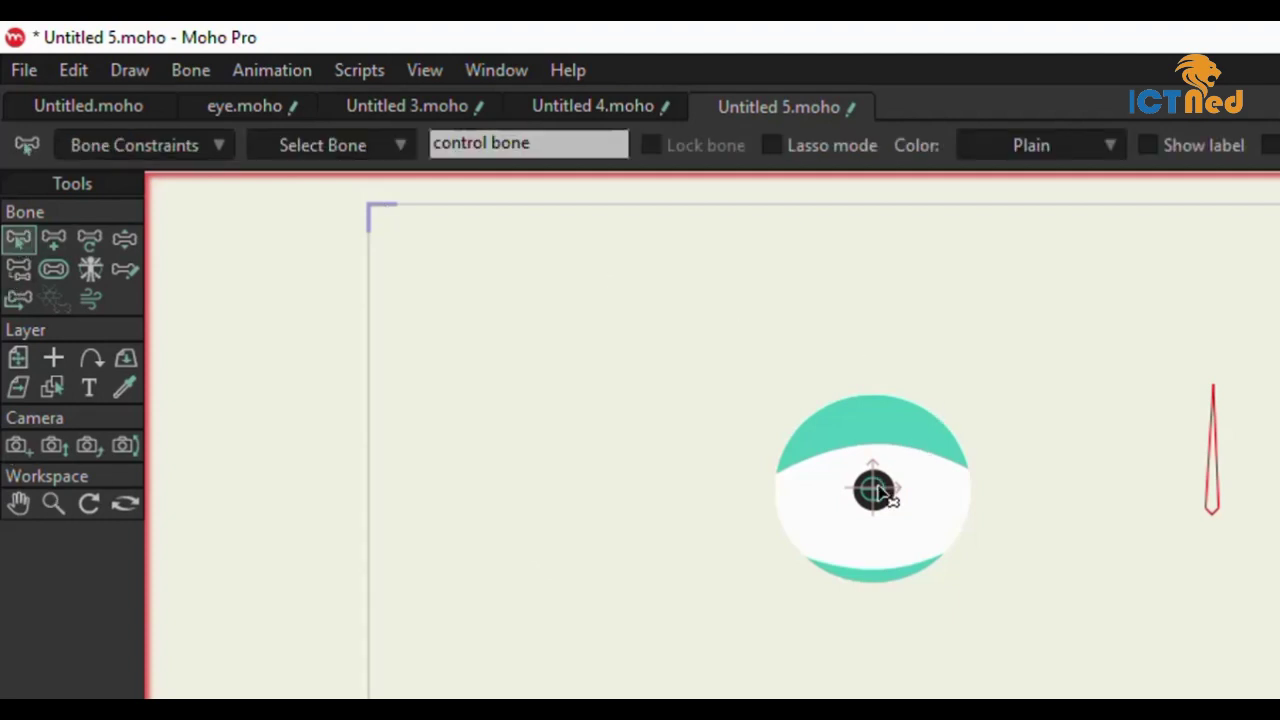
{"action": "left_click", "coordinate": [879, 490]}
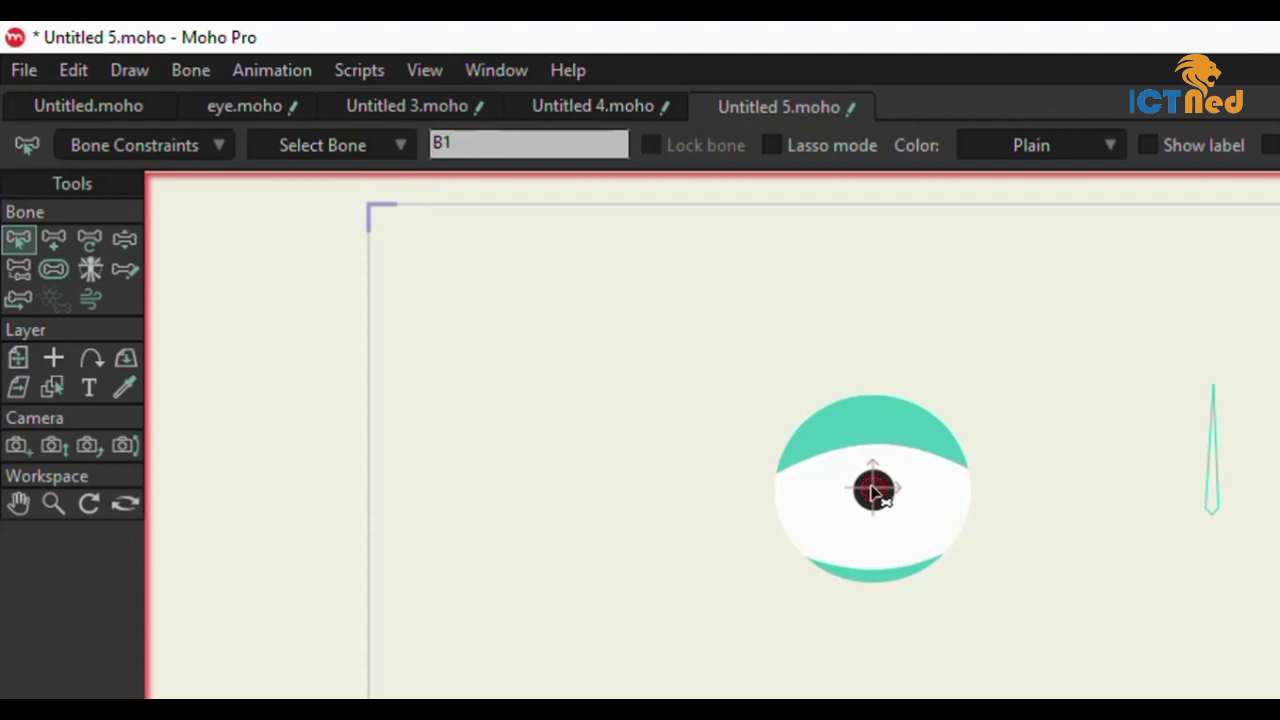
{"action": "left_click", "coordinate": [212, 148]}
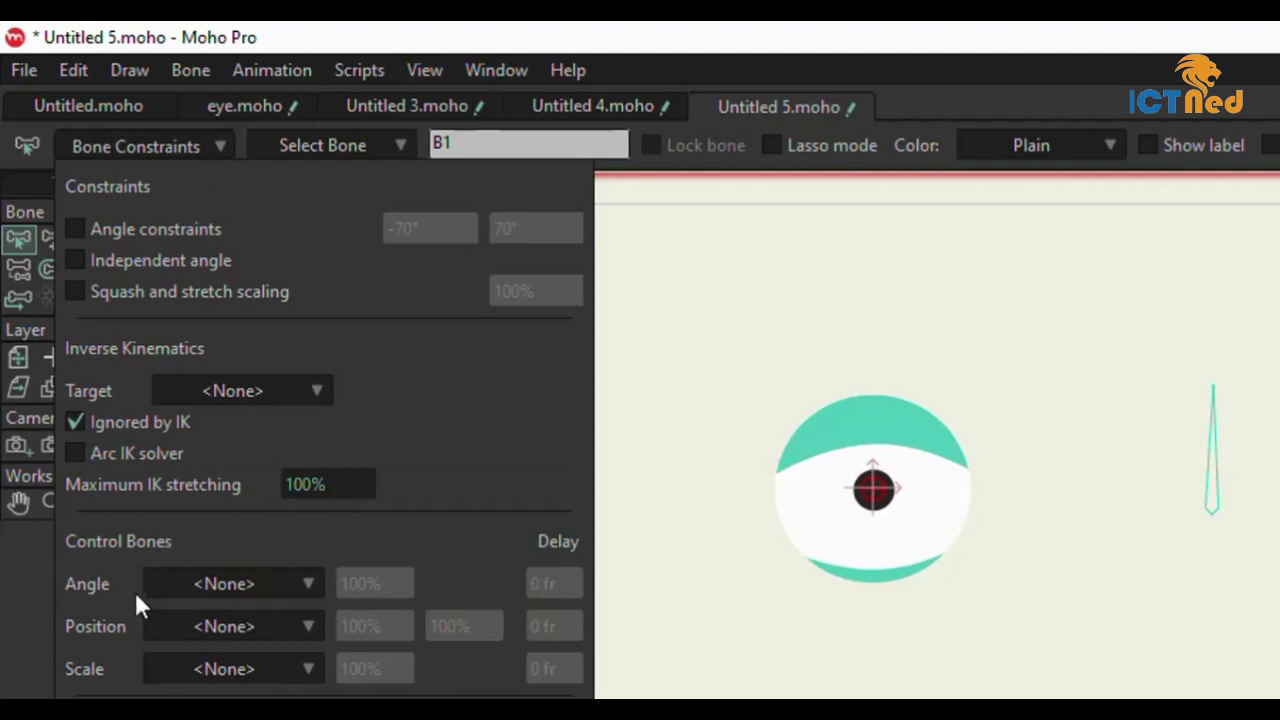
{"action": "left_click", "coordinate": [312, 624]}
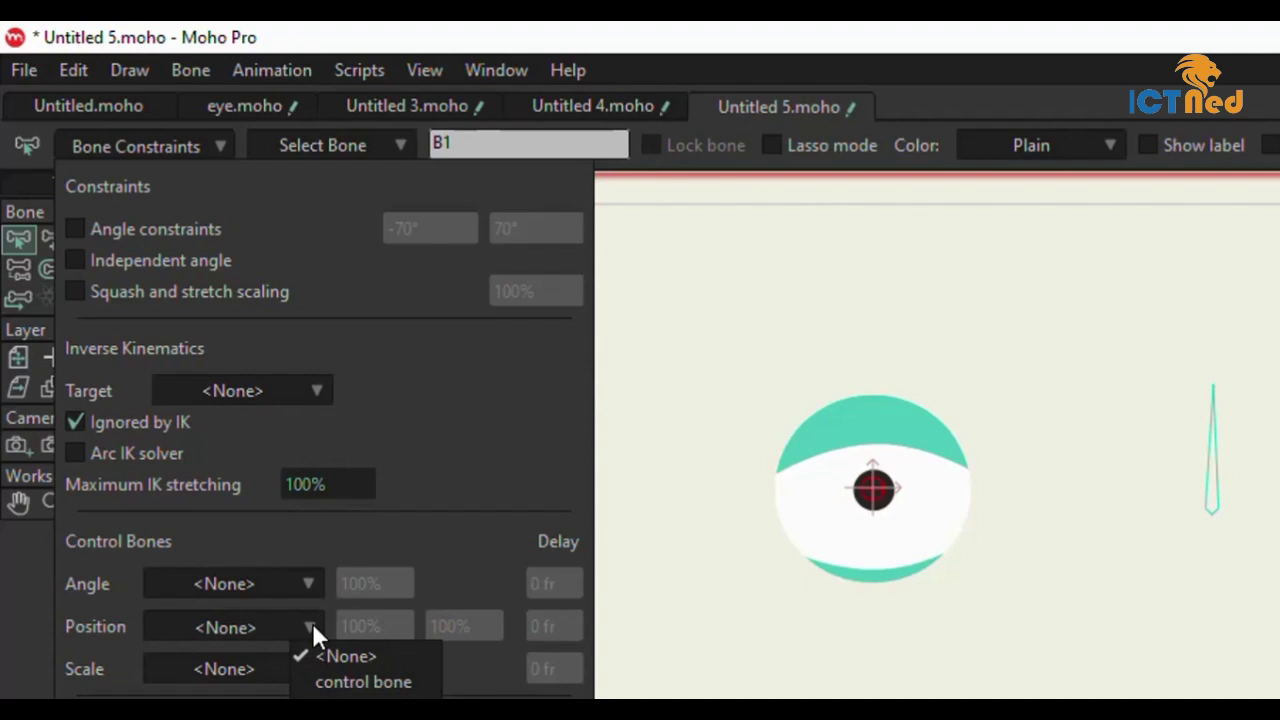
{"action": "left_click", "coordinate": [336, 684]}
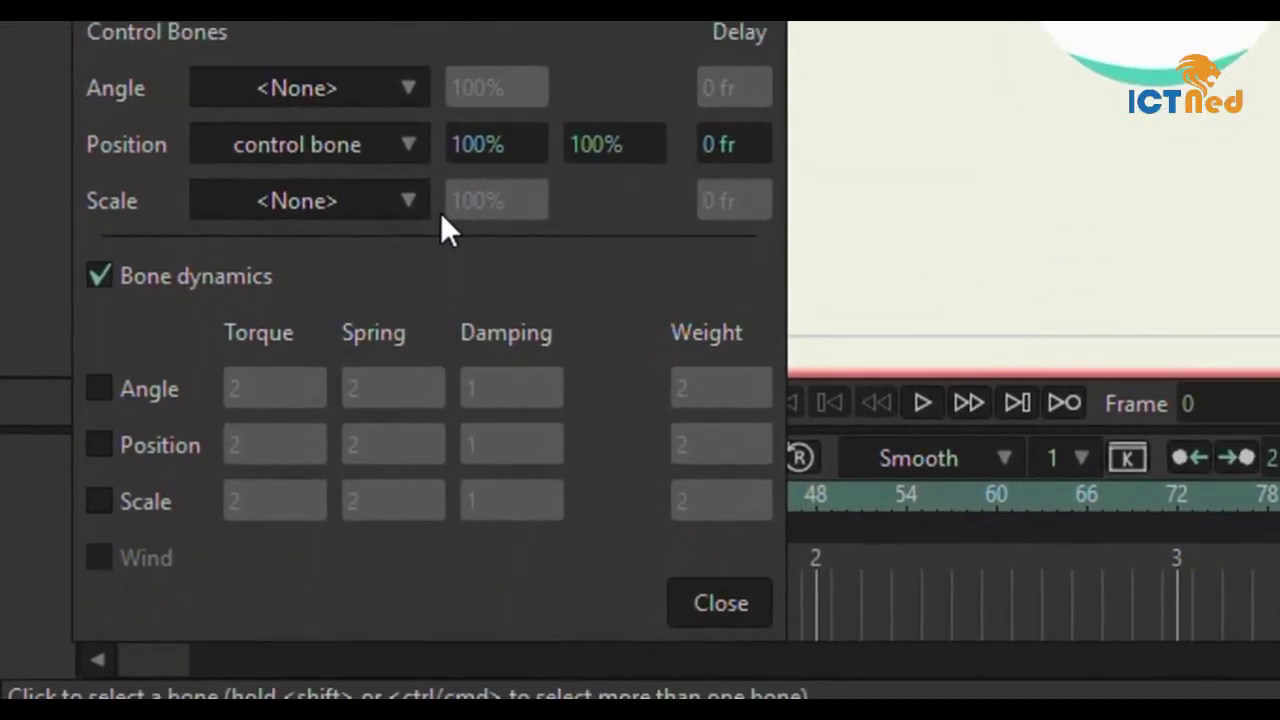
{"action": "left_click", "coordinate": [709, 598]}
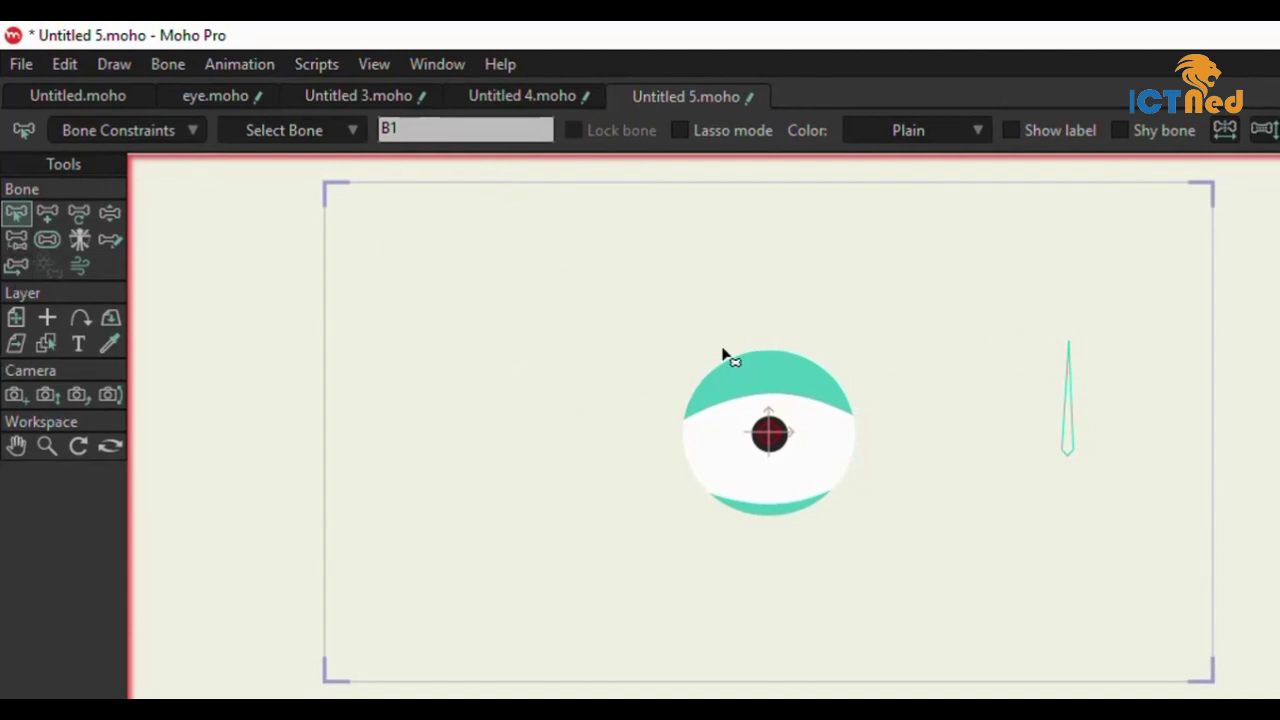
- Select the control bone beside the eye and reduce its bone strength to 0
{"action": "left_click", "coordinate": [1074, 425]}
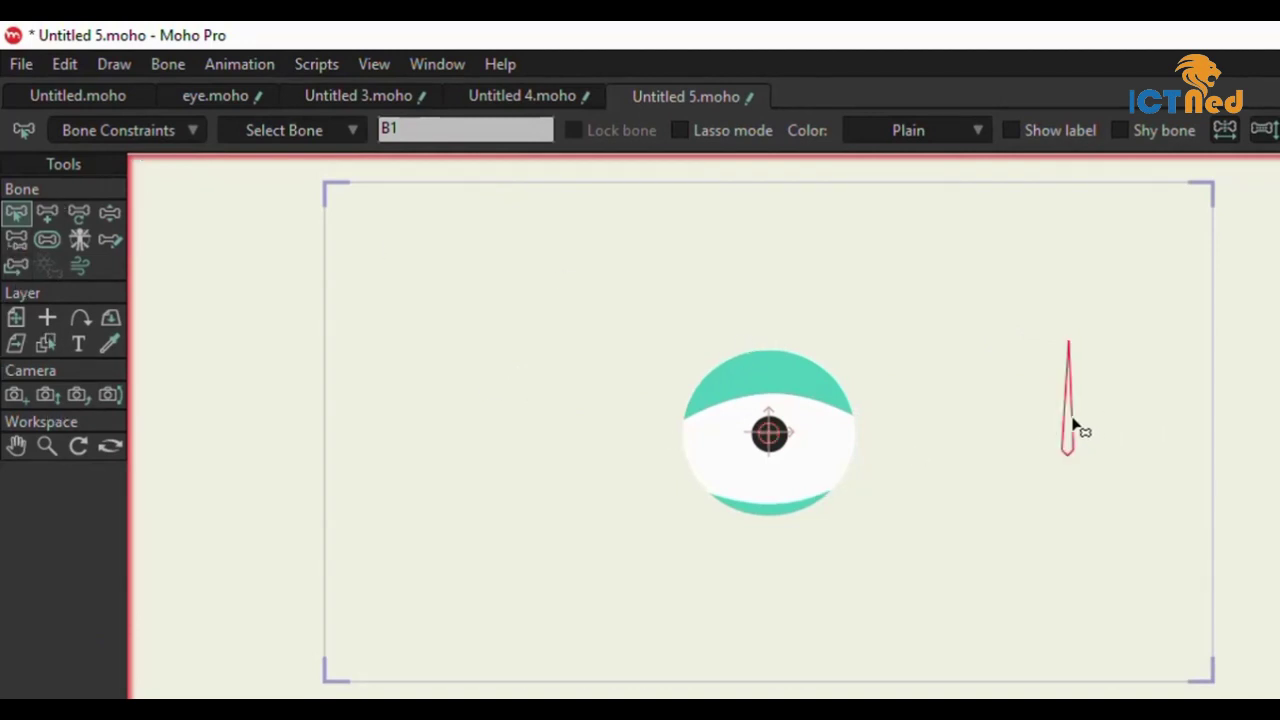
{"action": "left_click", "coordinate": [48, 240]}
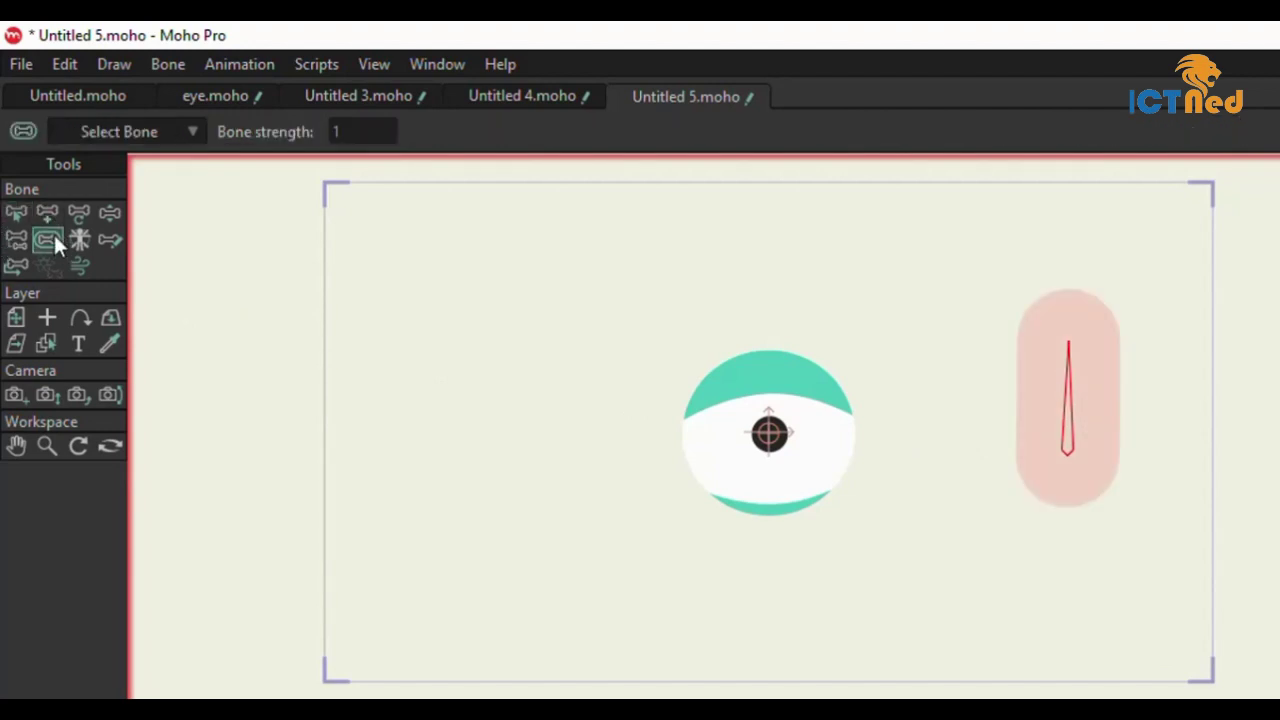
{"action": "left_click_drag", "start_coordinate": [1068, 350], "coordinate": [843, 345]}
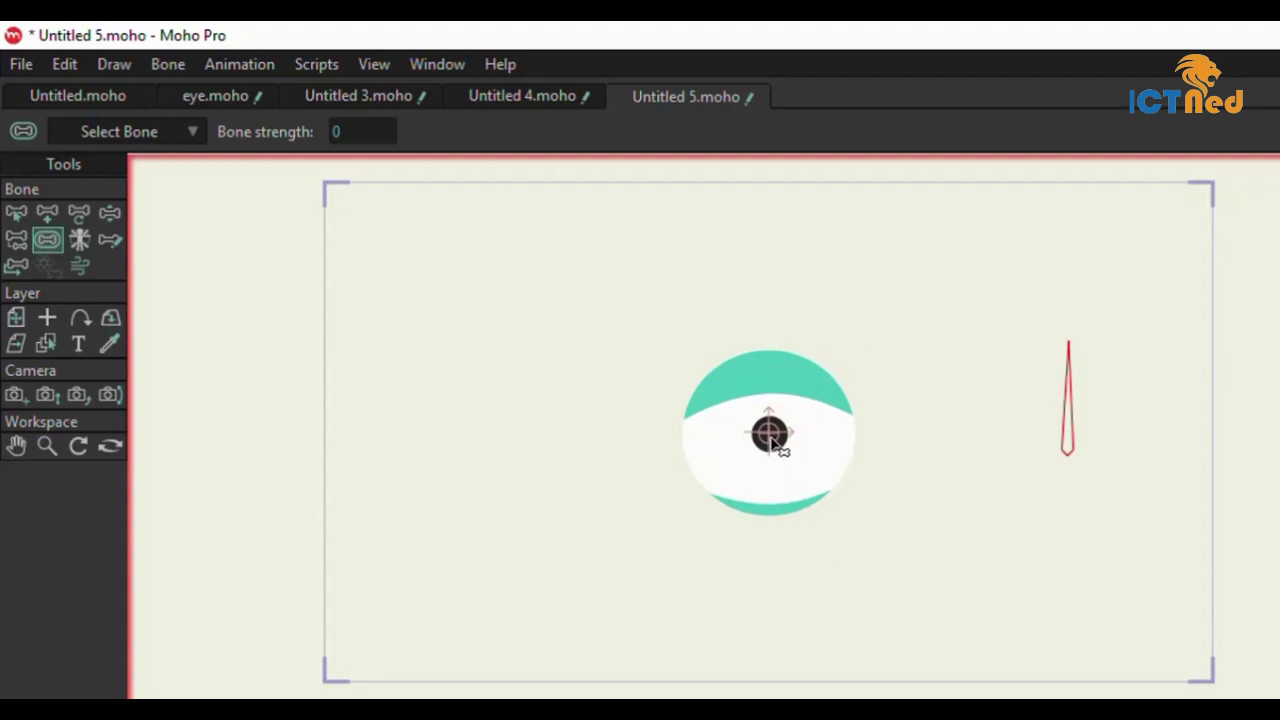
- Test the control bone beside the eye with the Manipulate Bones tool
{"action": "left_click", "coordinate": [110, 214]}
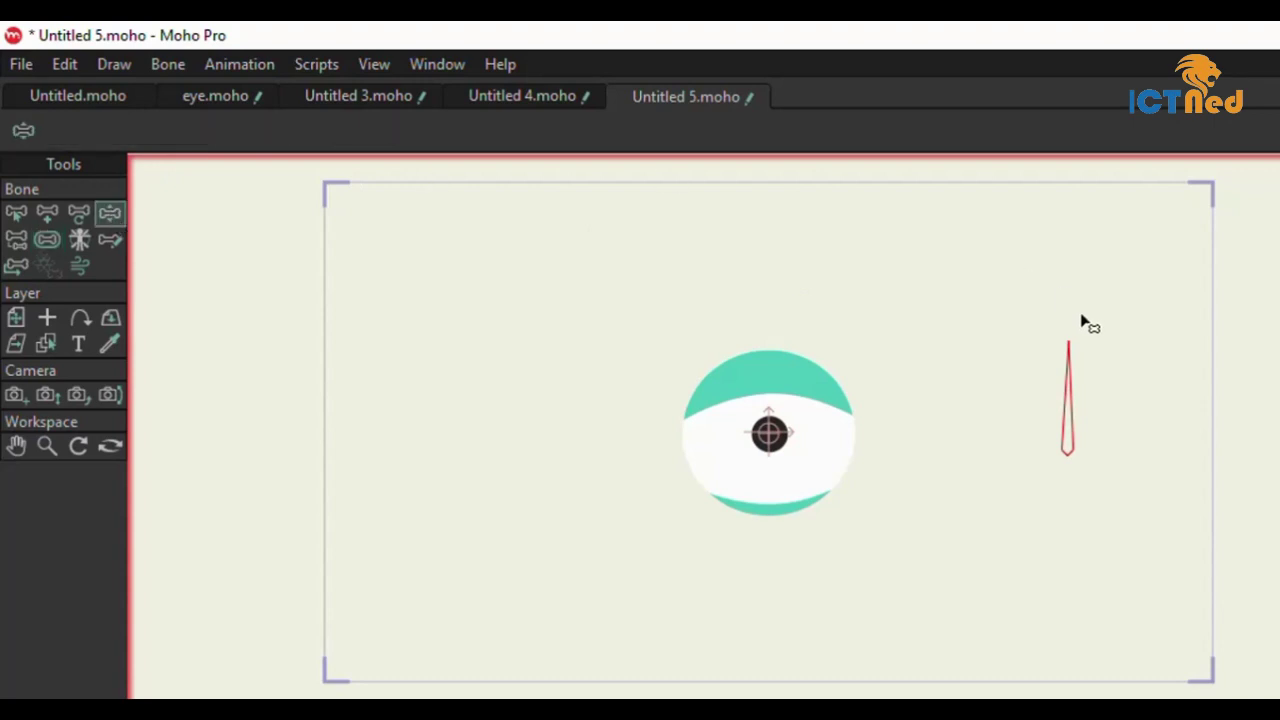
{"action": "mouse_move", "coordinate": [1064, 361]}
{"action": "left_mouse_down"}
{"action": "mouse_move", "coordinate": [1037, 371]}
{"action": "mouse_move", "coordinate": [1111, 360]}
{"action": "mouse_move", "coordinate": [1068, 370]}
{"action": "left_mouse_up"}
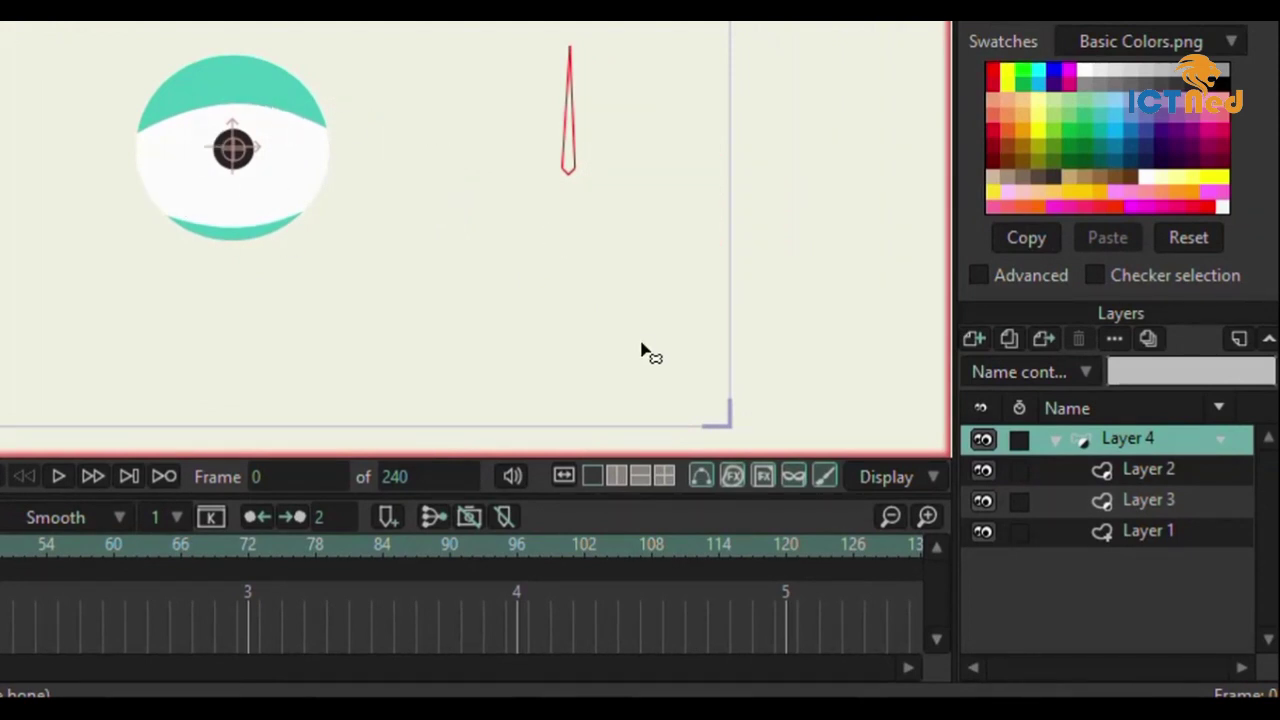
- Select the pupil's layer, Layer 3, and bind the pupil's points using Bind Points
{"action": "left_click", "coordinate": [1103, 463]}
{"action": "left_click", "coordinate": [1109, 502]}
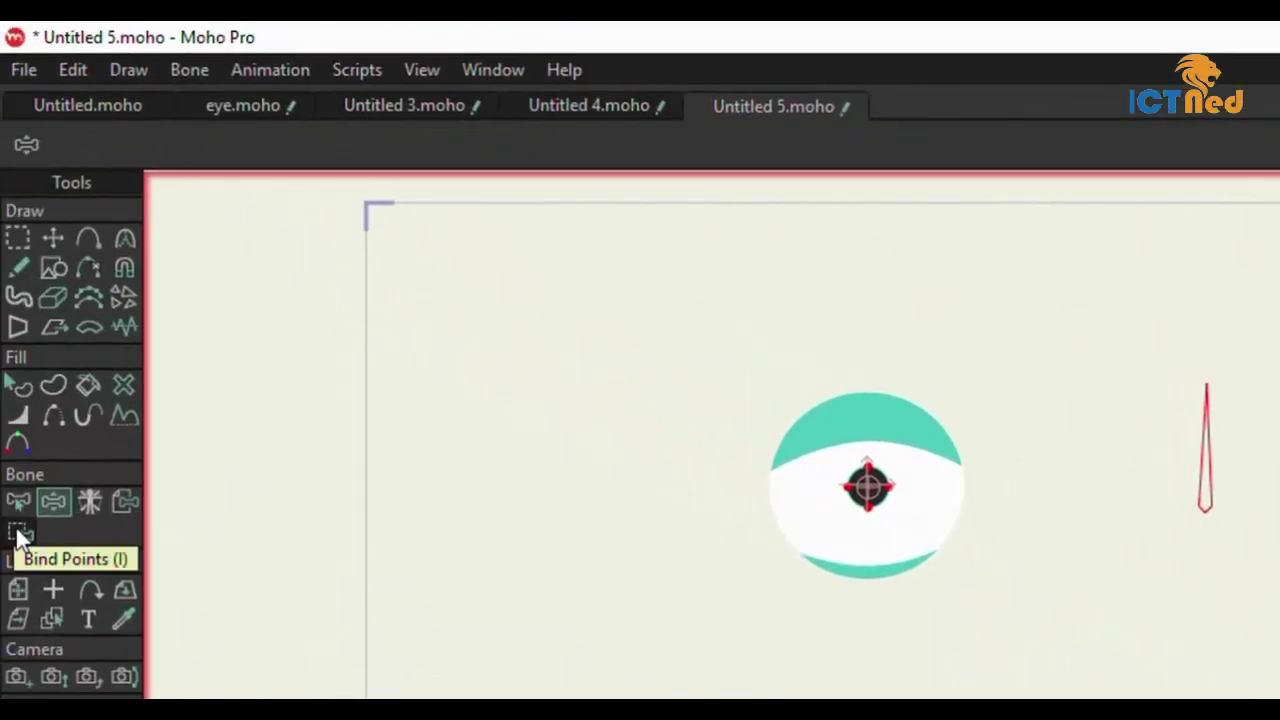
{"action": "left_click", "coordinate": [17, 530]}
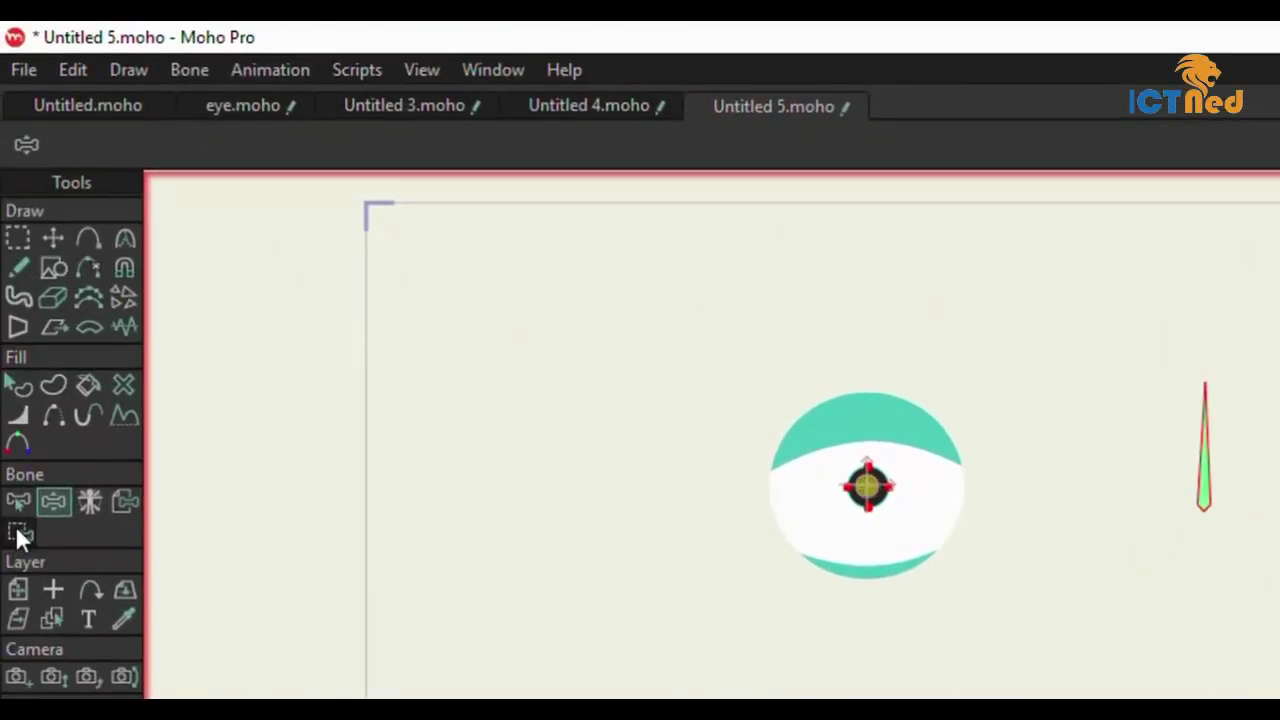
{"action": "left_click", "coordinate": [20, 533]}
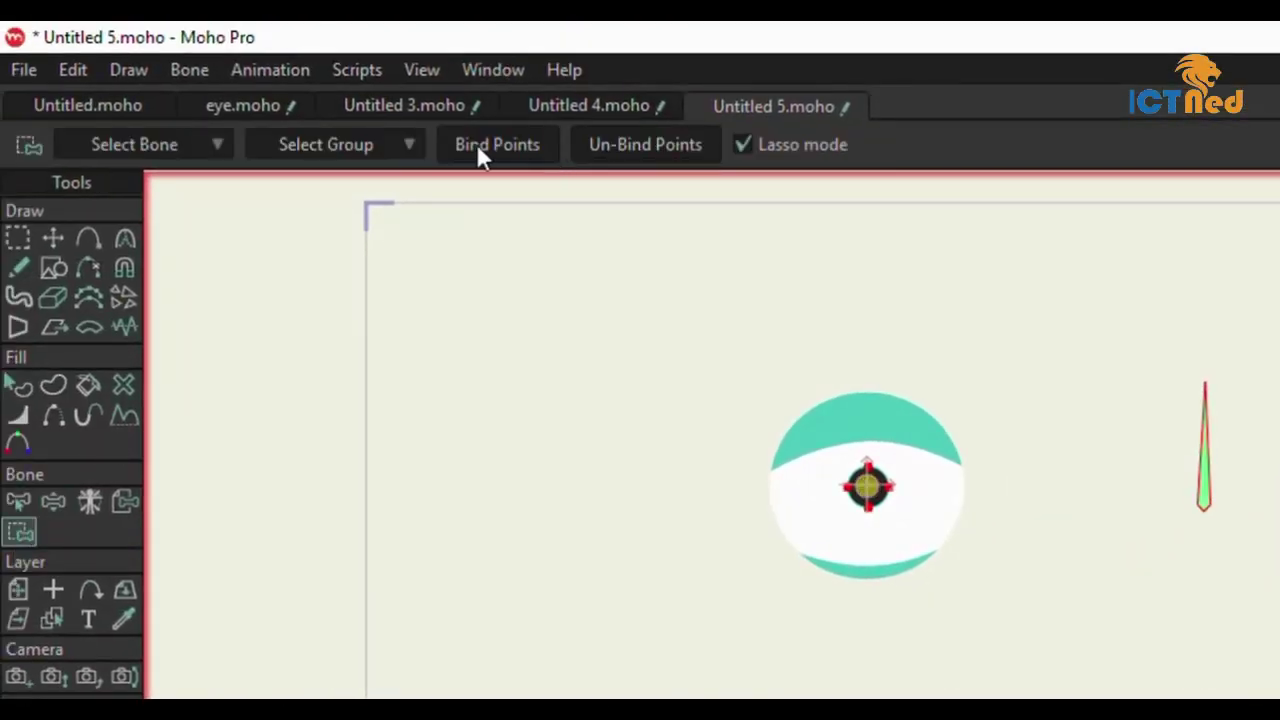
{"action": "left_click", "coordinate": [476, 143]}
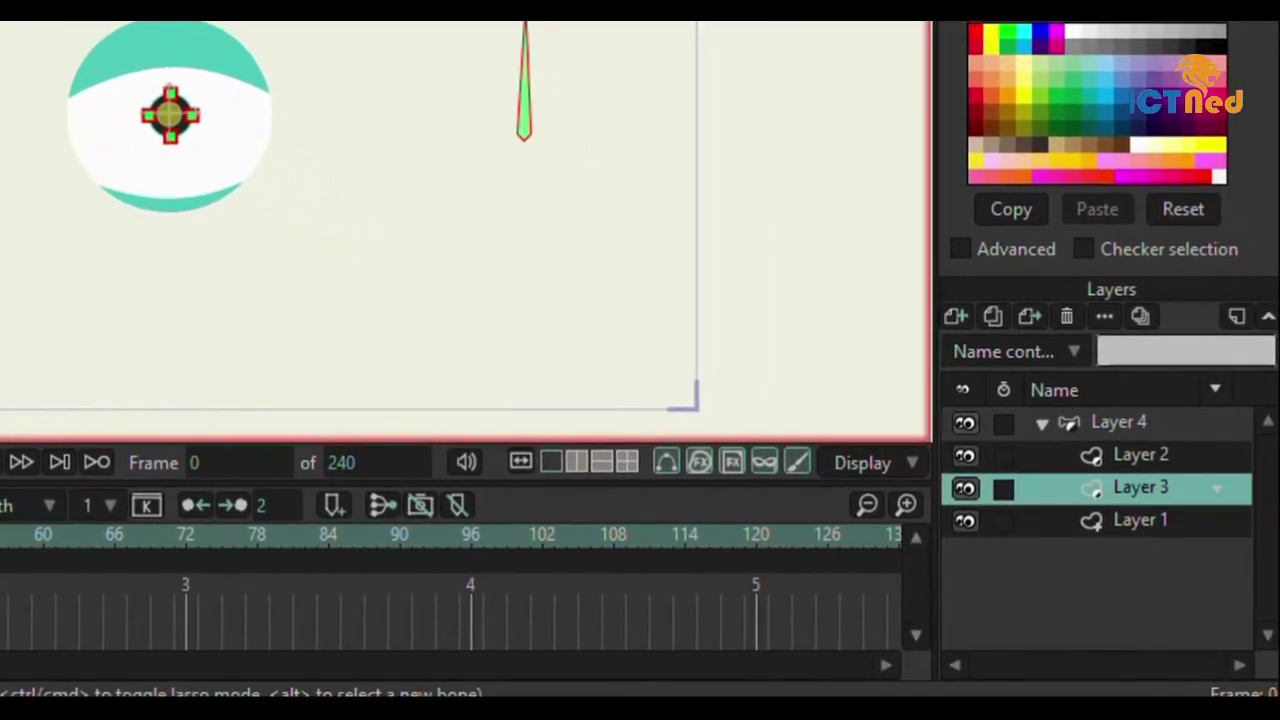
- Return to the bone layer, Layer 4, and move the control bone to test the pupil's motion
{"action": "left_click", "coordinate": [1138, 424]}
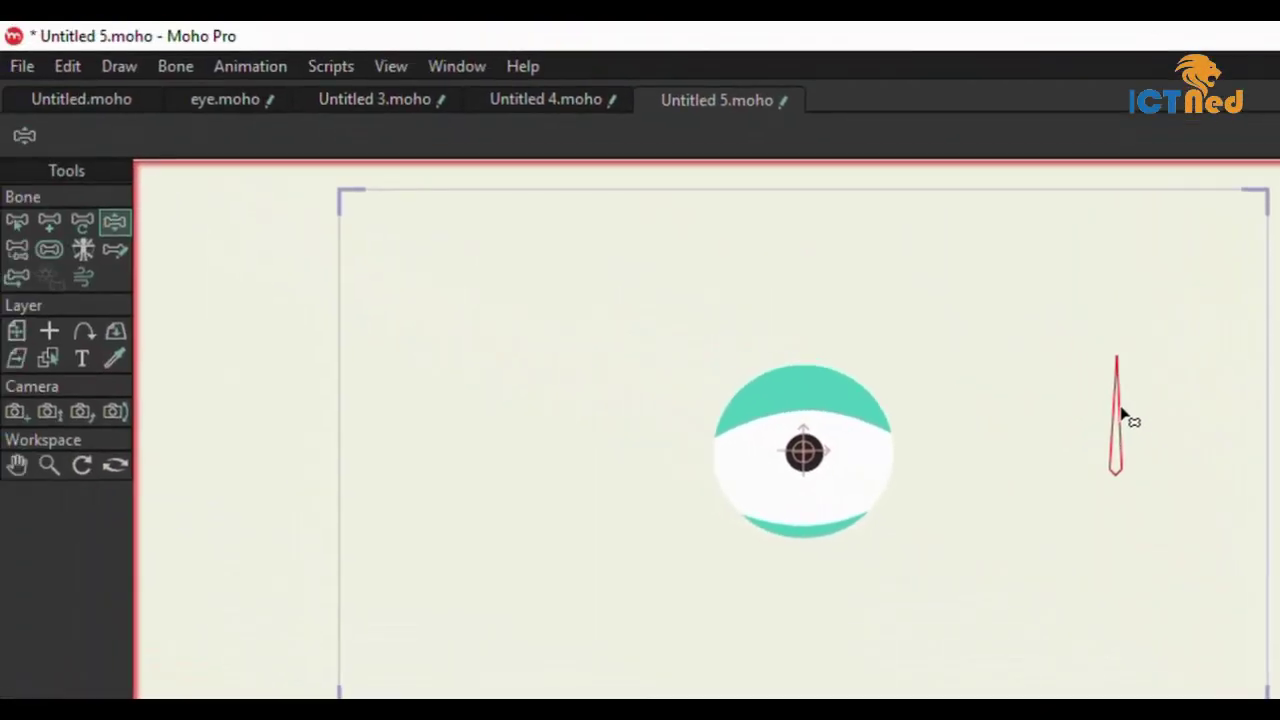
{"action": "left_click_drag", "start_coordinate": [858, 262], "coordinate": [886, 252]}
{"action": "left_click_drag", "start_coordinate": [1149, 401], "coordinate": [1125, 418]}
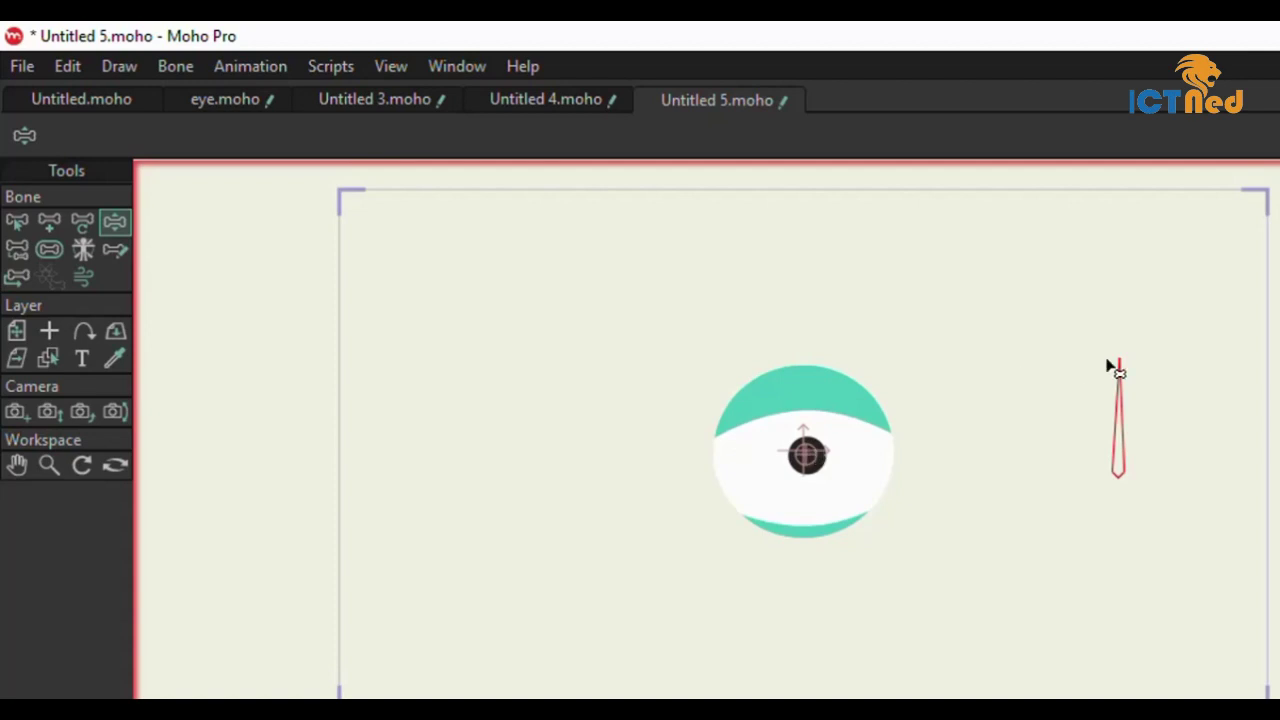
- Make the bone named "control bone" also drive the angle and scale of pupil bone B1, and test it with Manipulate Bones
{"action": "mouse_move", "coordinate": [1121, 402]}
{"action": "left_mouse_down"}
{"action": "mouse_move", "coordinate": [1091, 413]}
{"action": "mouse_move", "coordinate": [1140, 420]}
{"action": "mouse_move", "coordinate": [1169, 403]}
{"action": "mouse_move", "coordinate": [1120, 402]}
{"action": "left_mouse_up"}
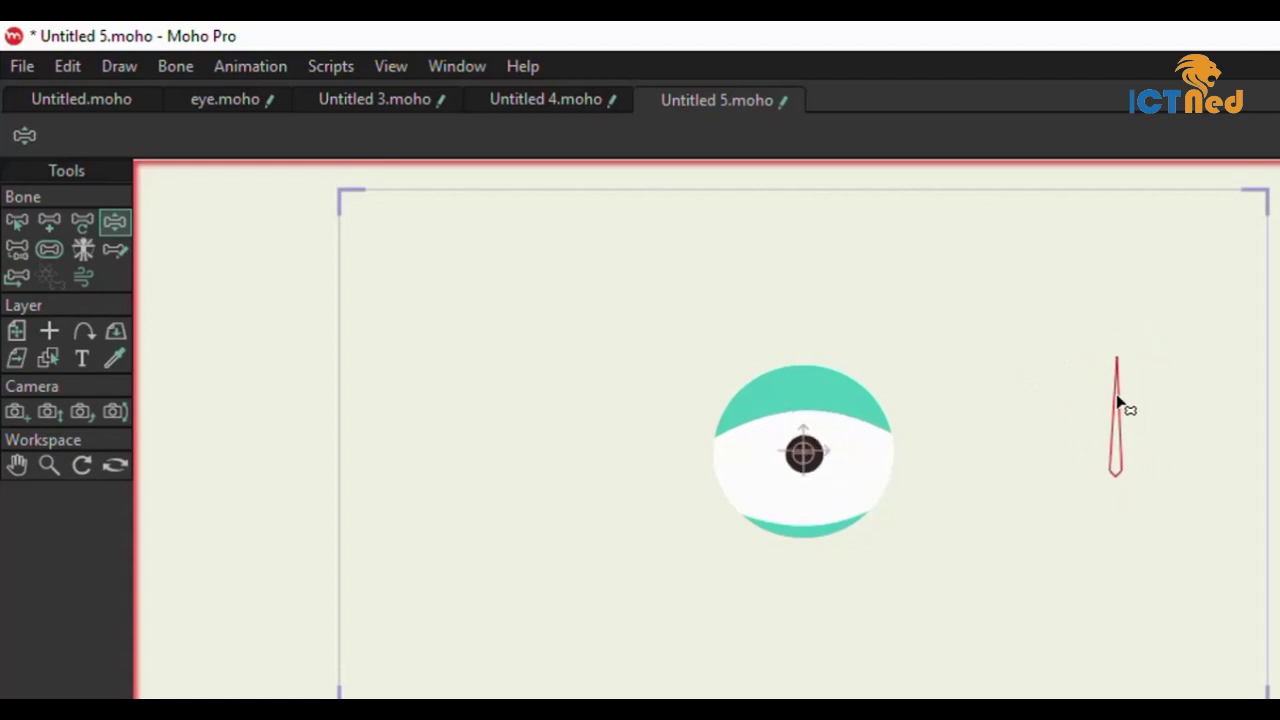
{"action": "left_click", "coordinate": [806, 452]}
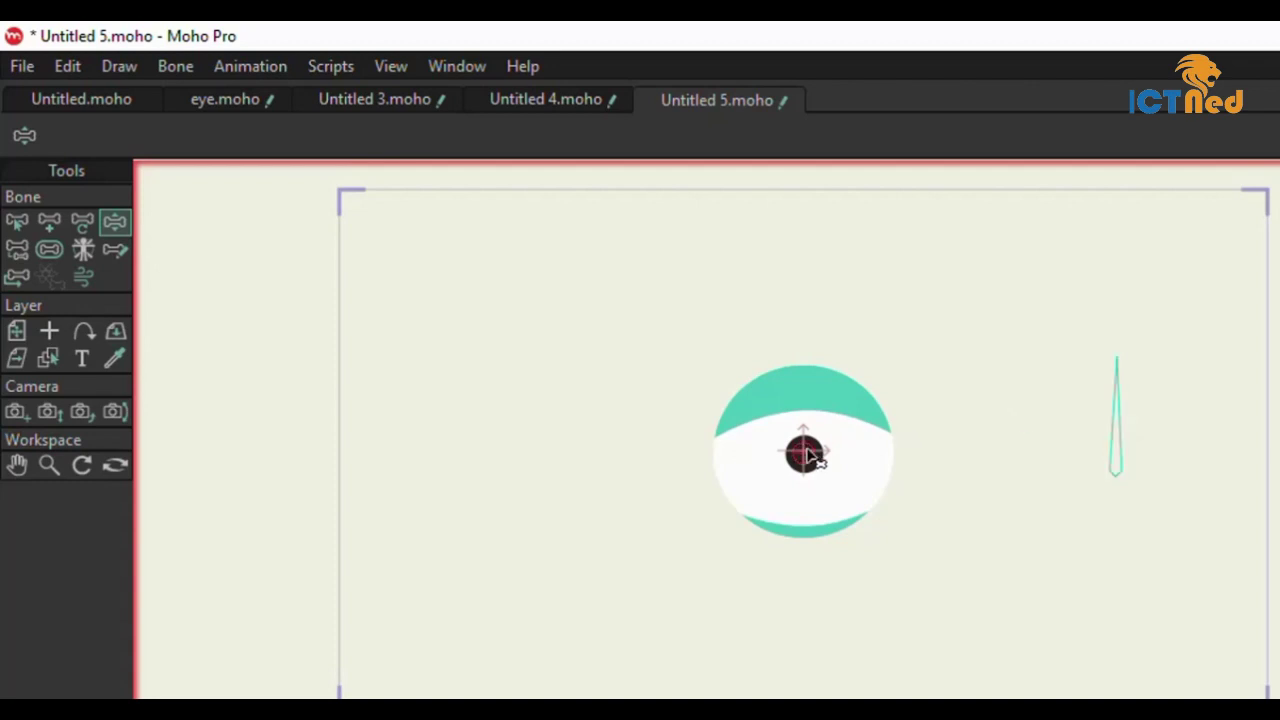
{"action": "left_click", "coordinate": [16, 224]}
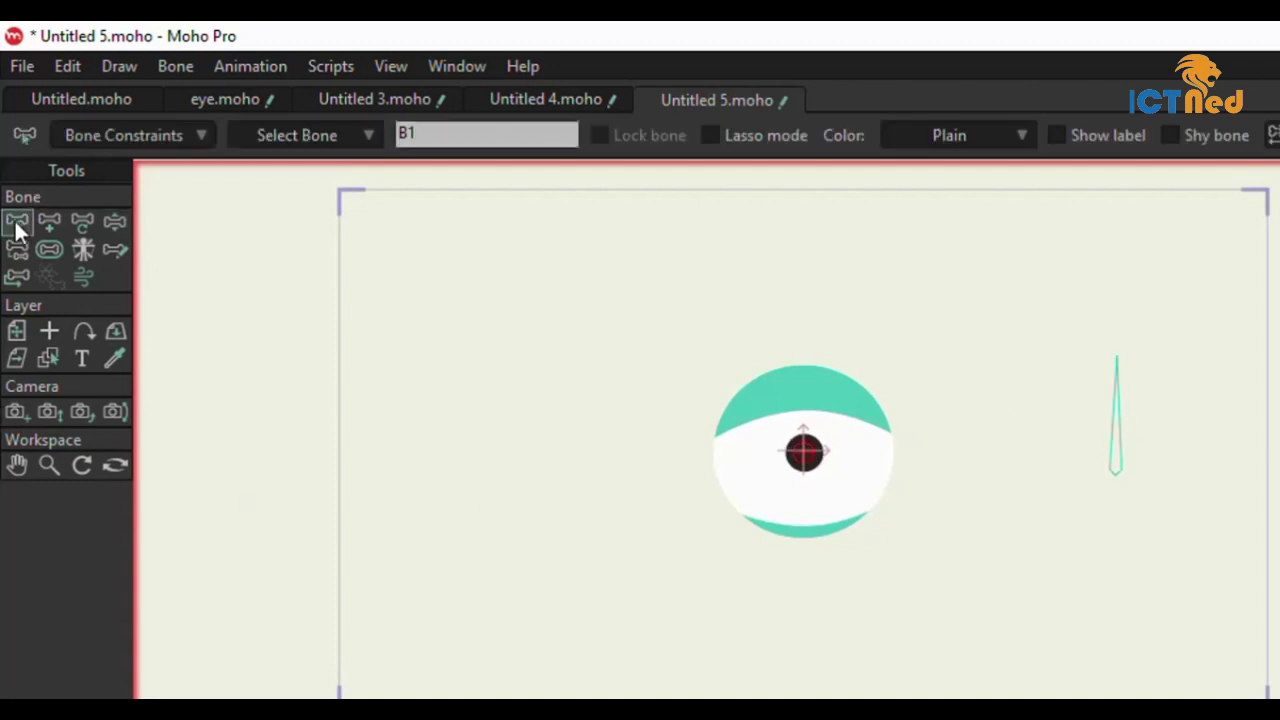
{"action": "left_click", "coordinate": [203, 136]}
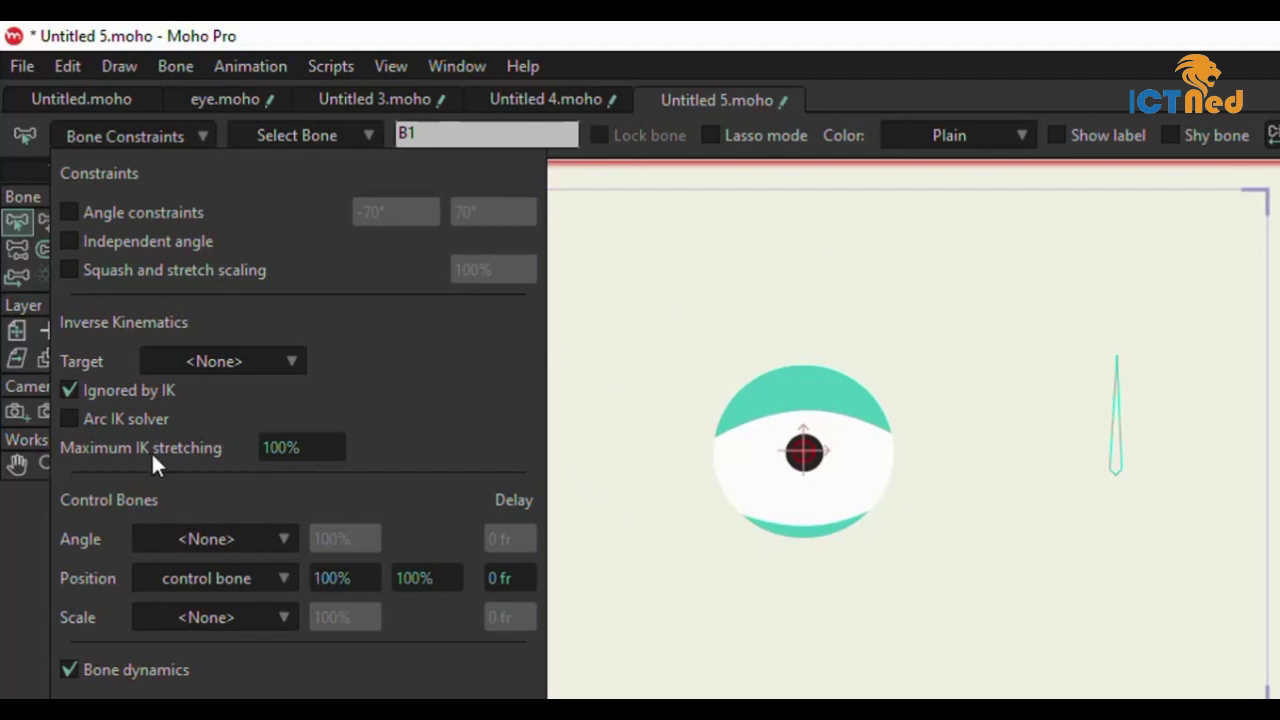
{"action": "left_click", "coordinate": [293, 538]}
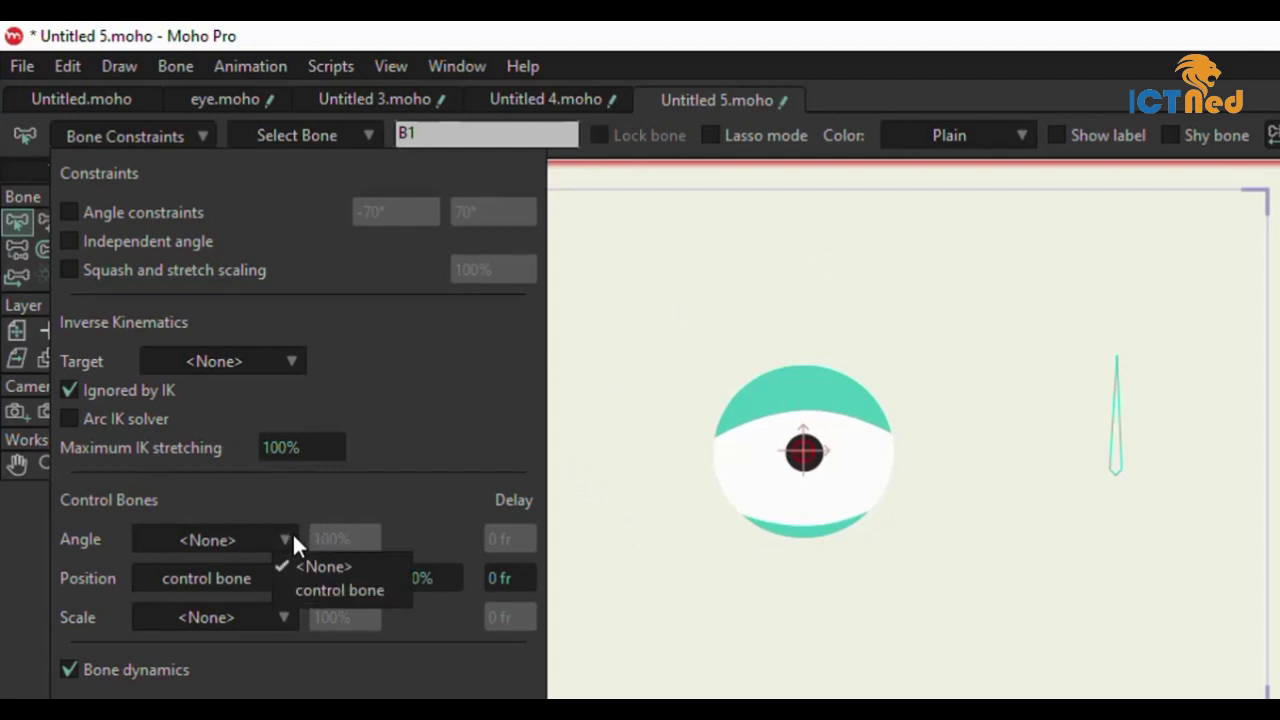
{"action": "left_click", "coordinate": [303, 590]}
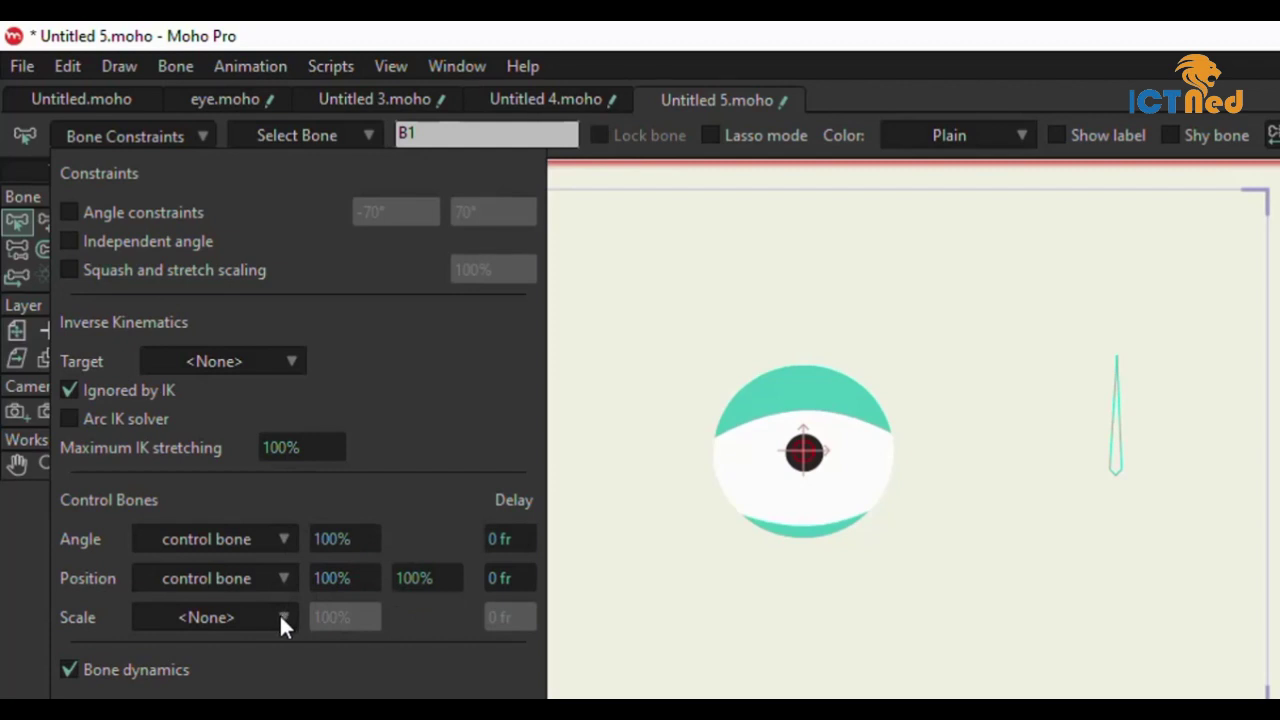
{"action": "left_click", "coordinate": [279, 613]}
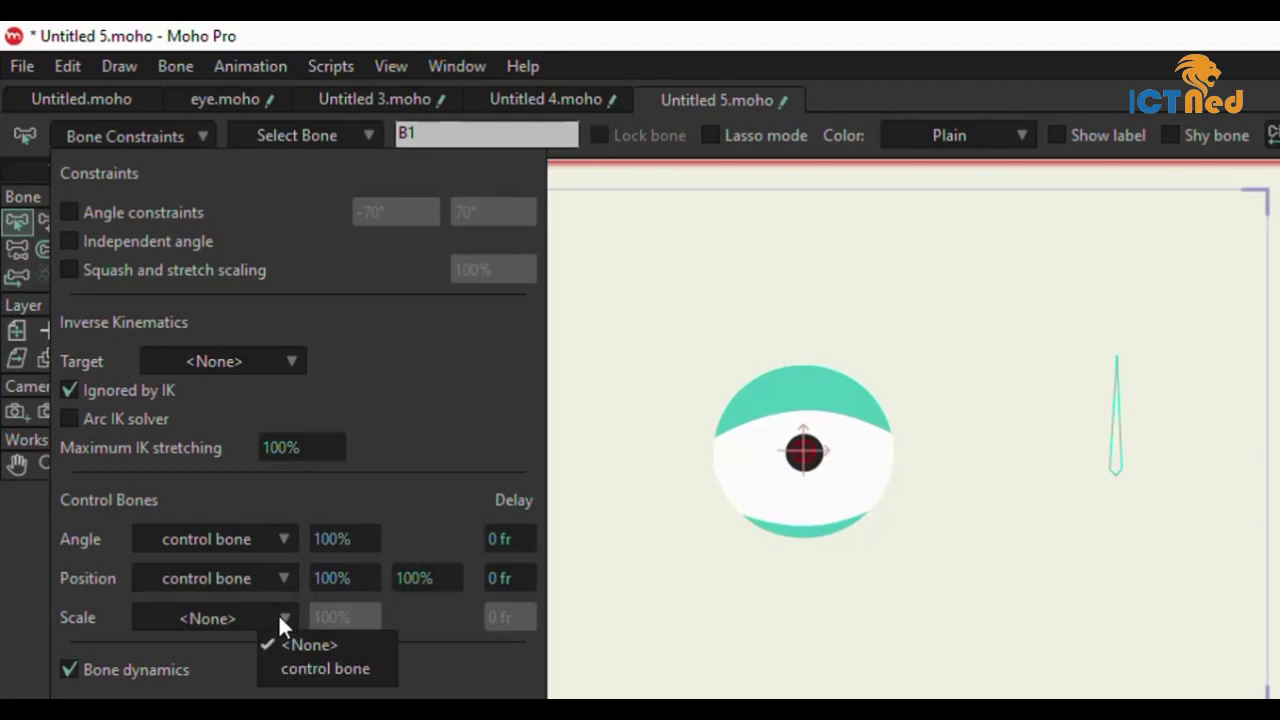
{"action": "left_click", "coordinate": [294, 666]}
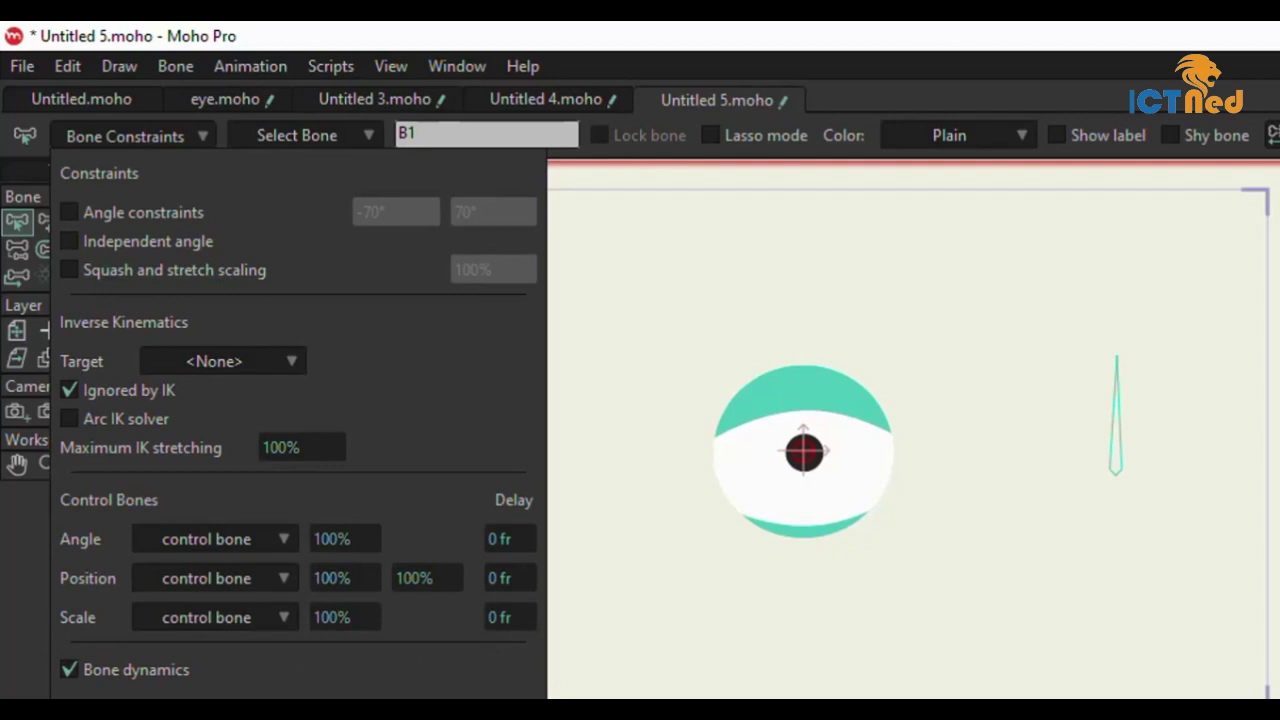
{"action": "key", "text": "Escape"}
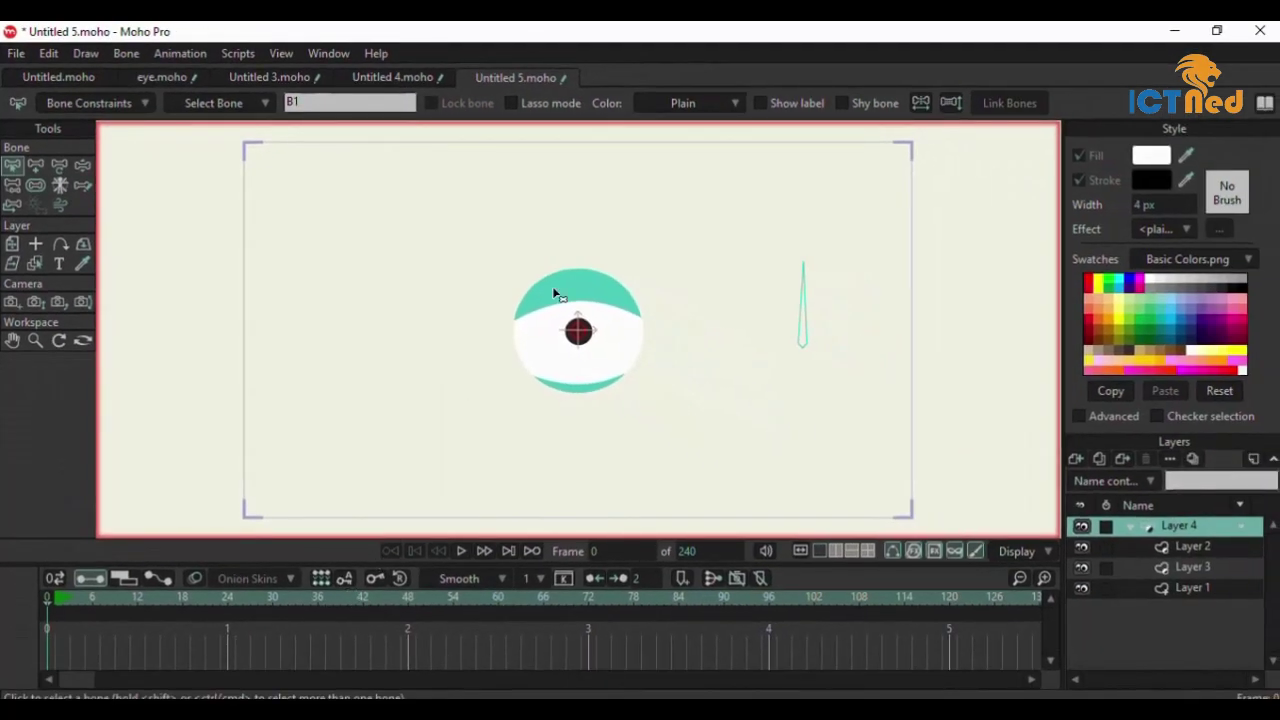
{"action": "left_click", "coordinate": [83, 166]}
{"action": "mouse_move", "coordinate": [803, 278]}
{"action": "left_mouse_down"}
{"action": "mouse_move", "coordinate": [792, 288]}
{"action": "mouse_move", "coordinate": [806, 281]}
{"action": "left_mouse_up"}
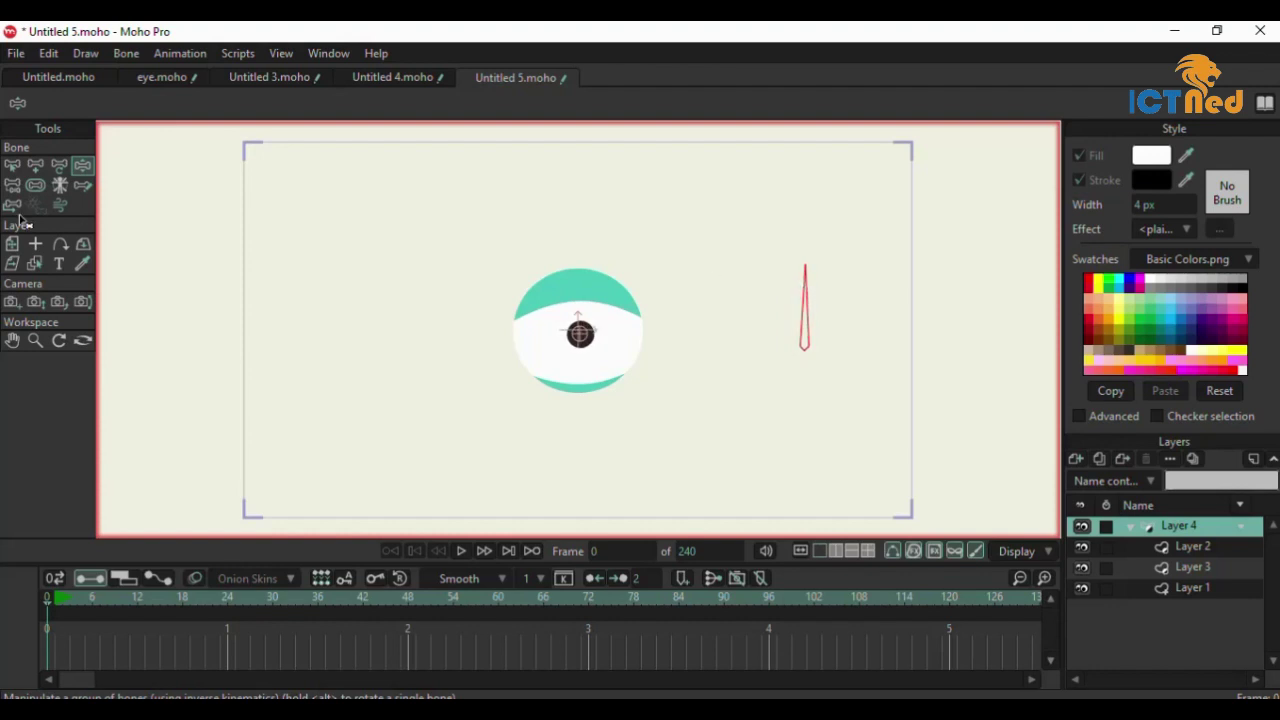
- At frame 1, scale the control bone slightly and move it down to about Y -0.14 with Transform Bone
{"action": "left_click", "coordinate": [60, 167]}
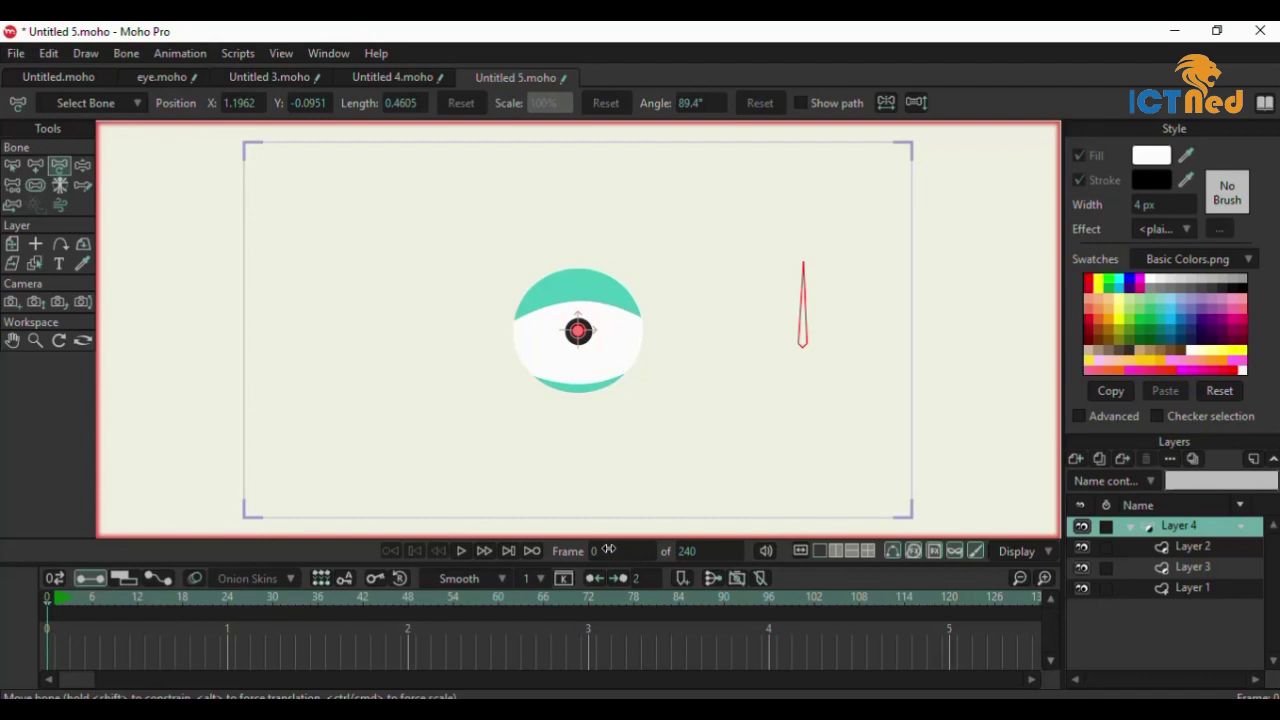
{"action": "left_click_drag", "start_coordinate": [608, 549], "coordinate": [618, 549]}
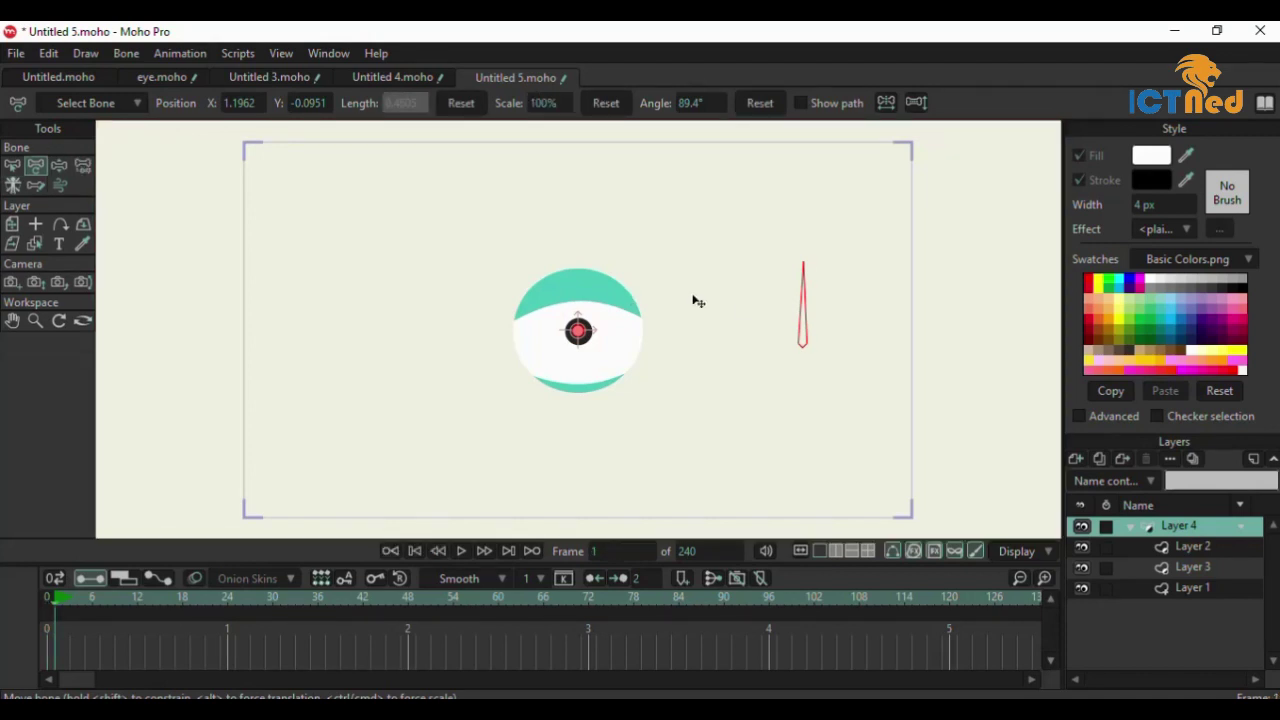
{"action": "left_click", "coordinate": [802, 265]}
{"action": "mouse_move", "coordinate": [806, 251]}
{"action": "left_mouse_down"}
{"action": "mouse_move", "coordinate": [806, 298]}
{"action": "mouse_move", "coordinate": [803, 268]}
{"action": "left_mouse_up"}
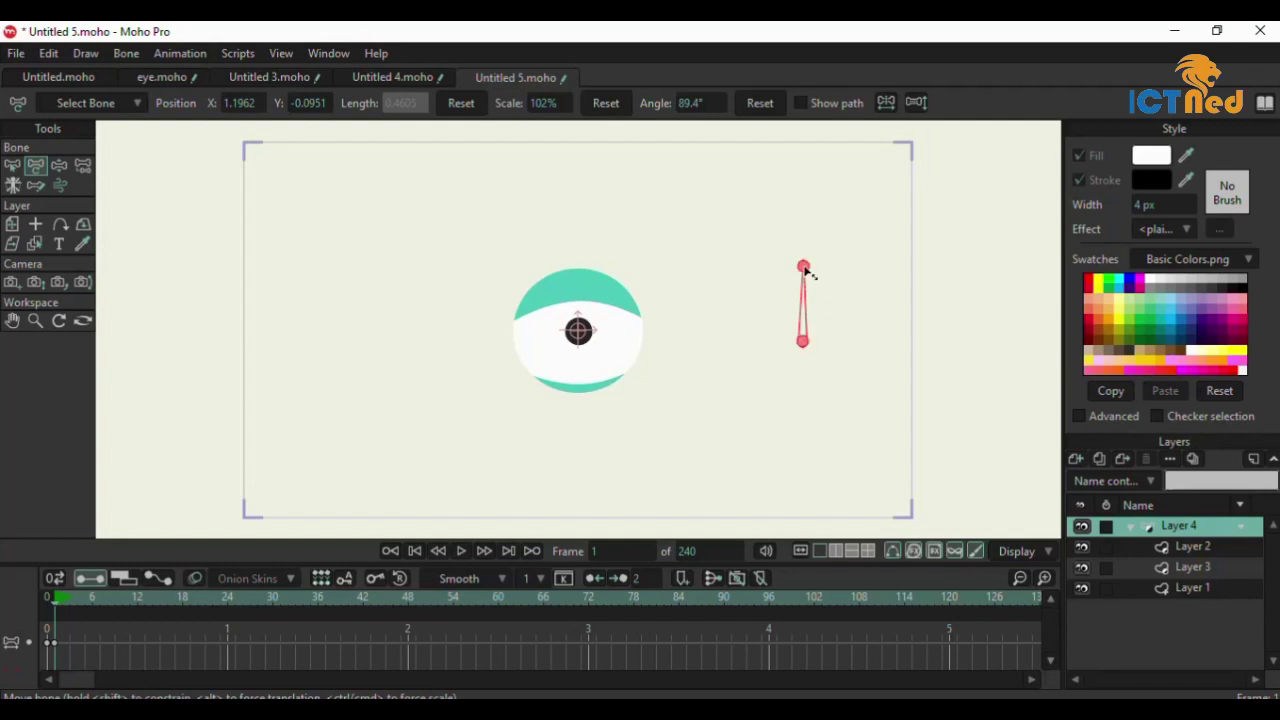
{"action": "mouse_move", "coordinate": [803, 340]}
{"action": "left_mouse_down"}
{"action": "mouse_move", "coordinate": [803, 360]}
{"action": "mouse_move", "coordinate": [803, 349]}
{"action": "left_mouse_up"}
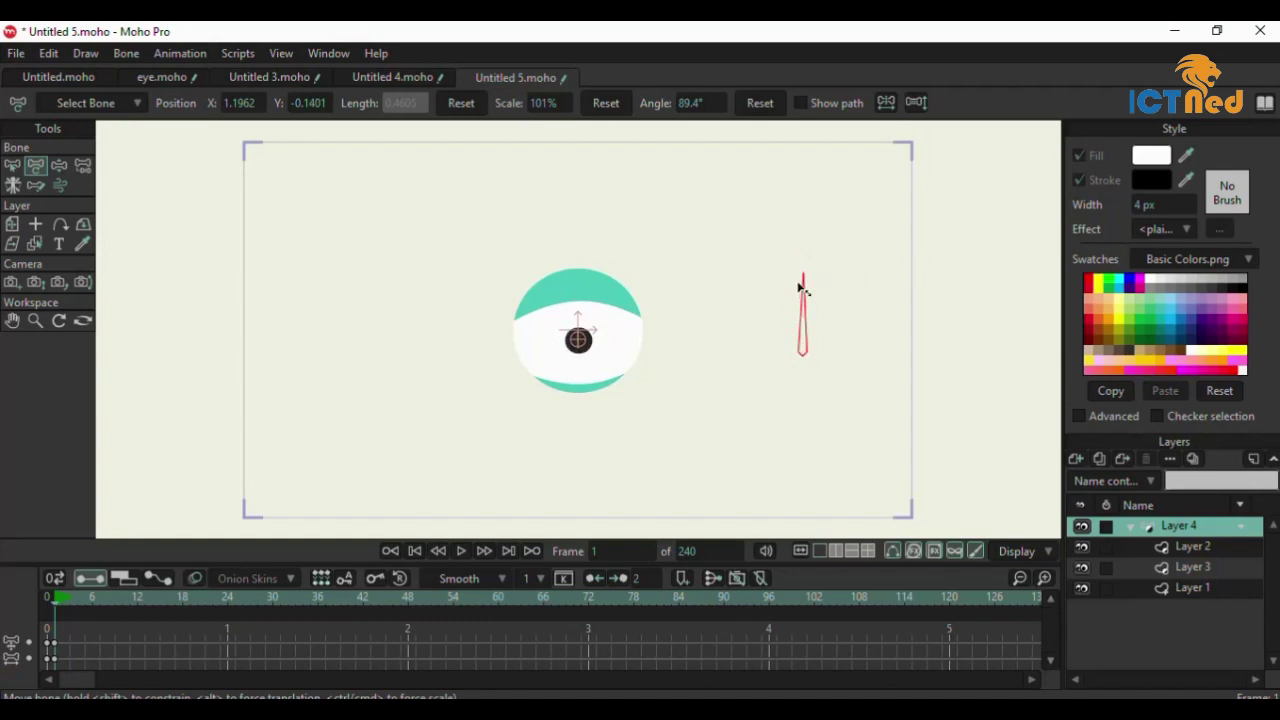
- Rotate the control bone at frame 1 to about 91.7° and scale it to about 101.6%
{"action": "left_click_drag", "start_coordinate": [799, 288], "coordinate": [807, 281]}
{"action": "left_click_drag", "start_coordinate": [806, 282], "coordinate": [808, 283]}
{"action": "left_click_drag", "start_coordinate": [800, 270], "coordinate": [800, 271]}
{"action": "left_click_drag", "start_coordinate": [815, 277], "coordinate": [803, 329]}
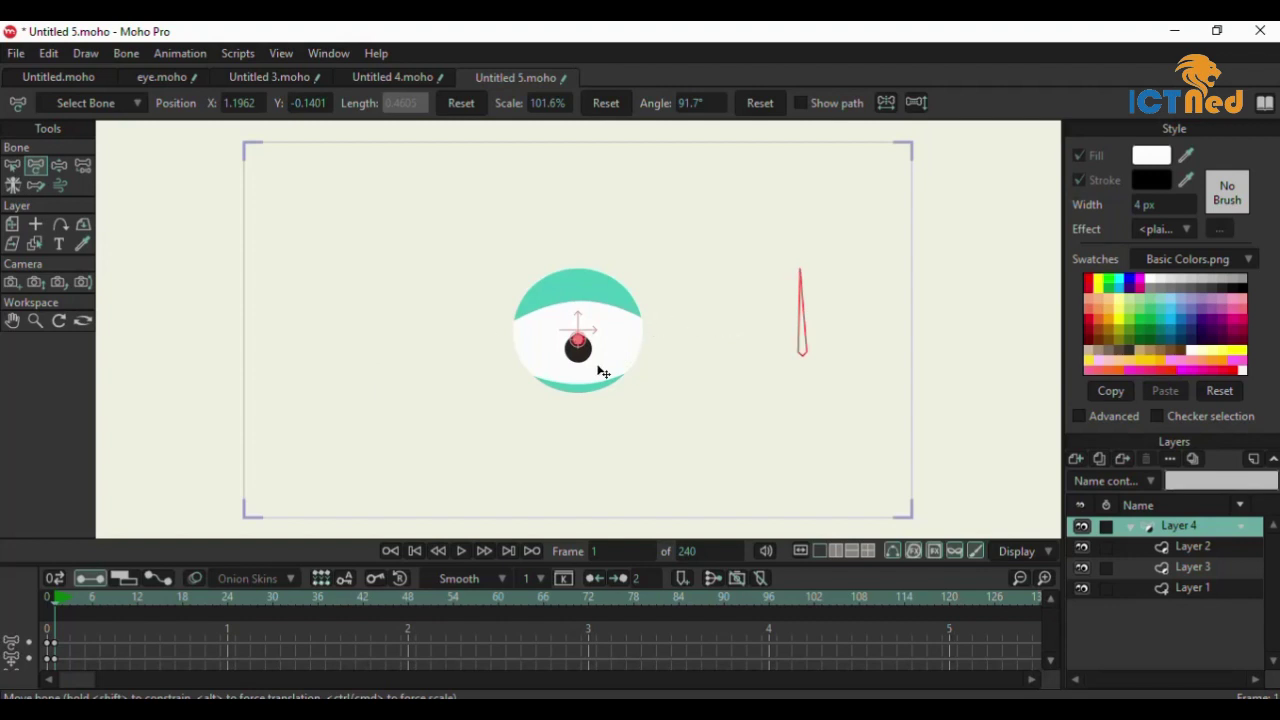
- Return to frame 0 and test the control bone's effect on the pupil with Manipulate Bones
{"action": "left_click", "coordinate": [12, 166]}
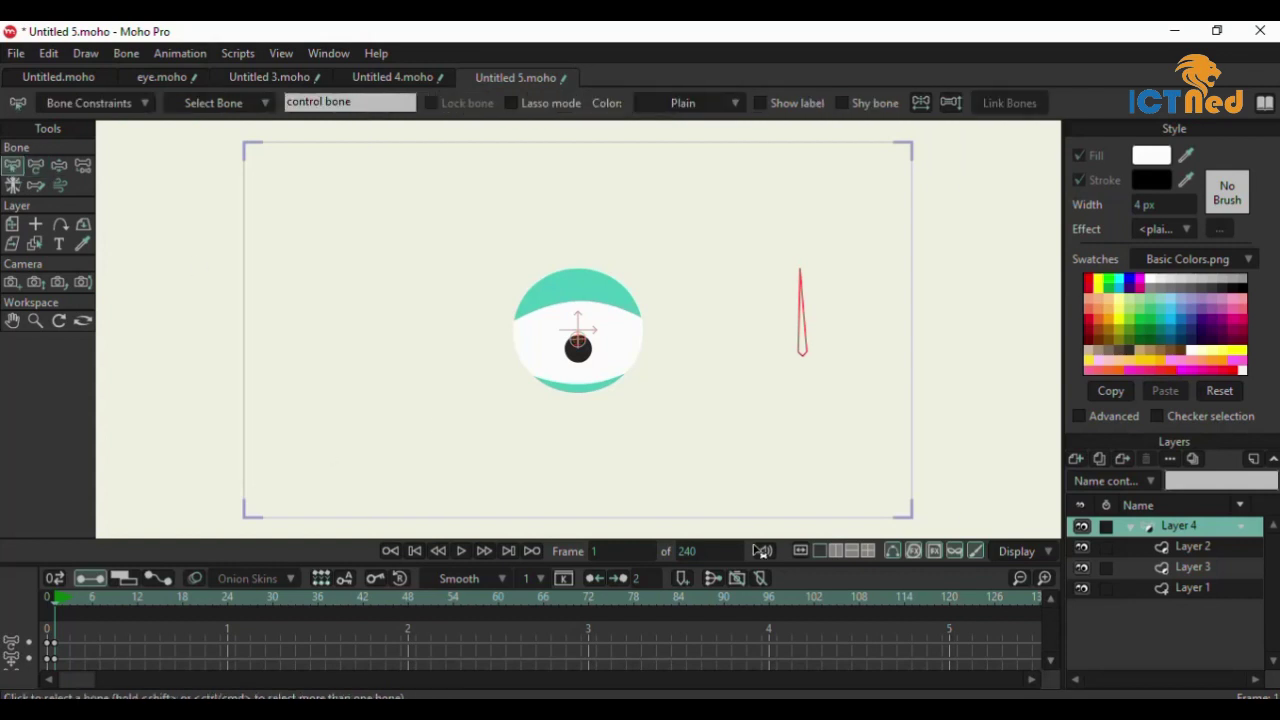
{"action": "left_click_drag", "start_coordinate": [606, 551], "coordinate": [576, 551]}
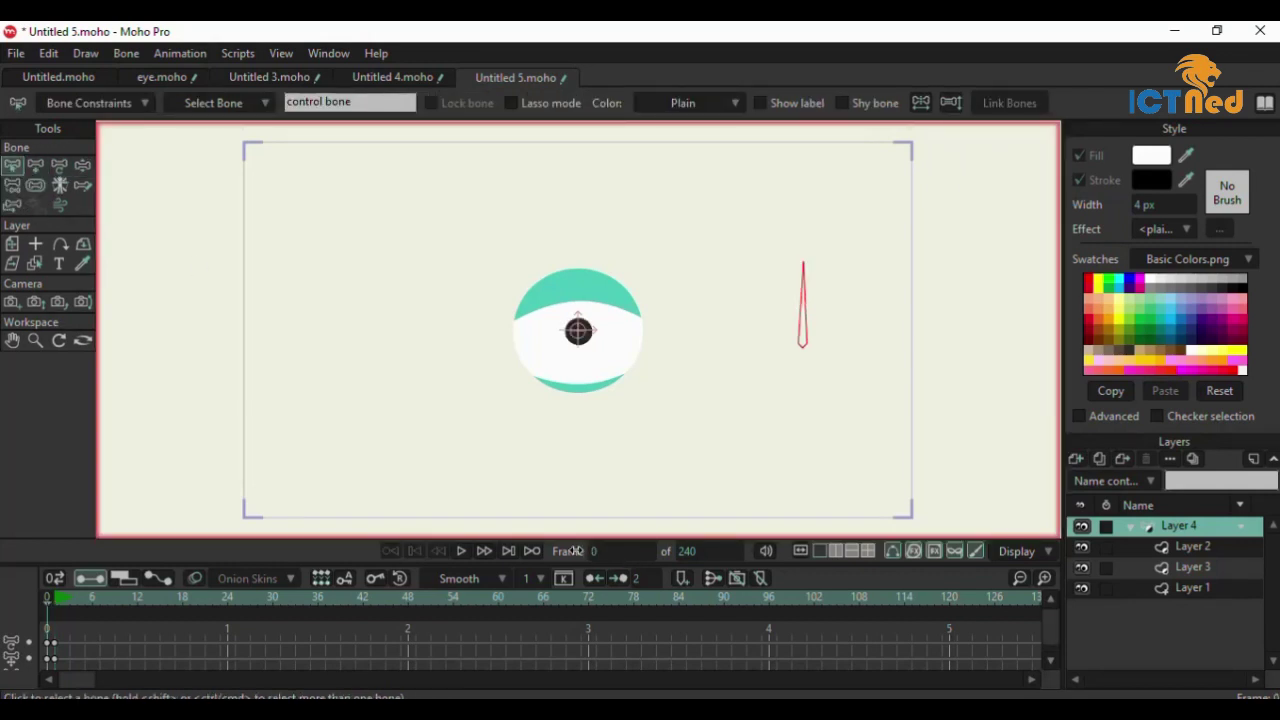
{"action": "left_click", "coordinate": [82, 165]}
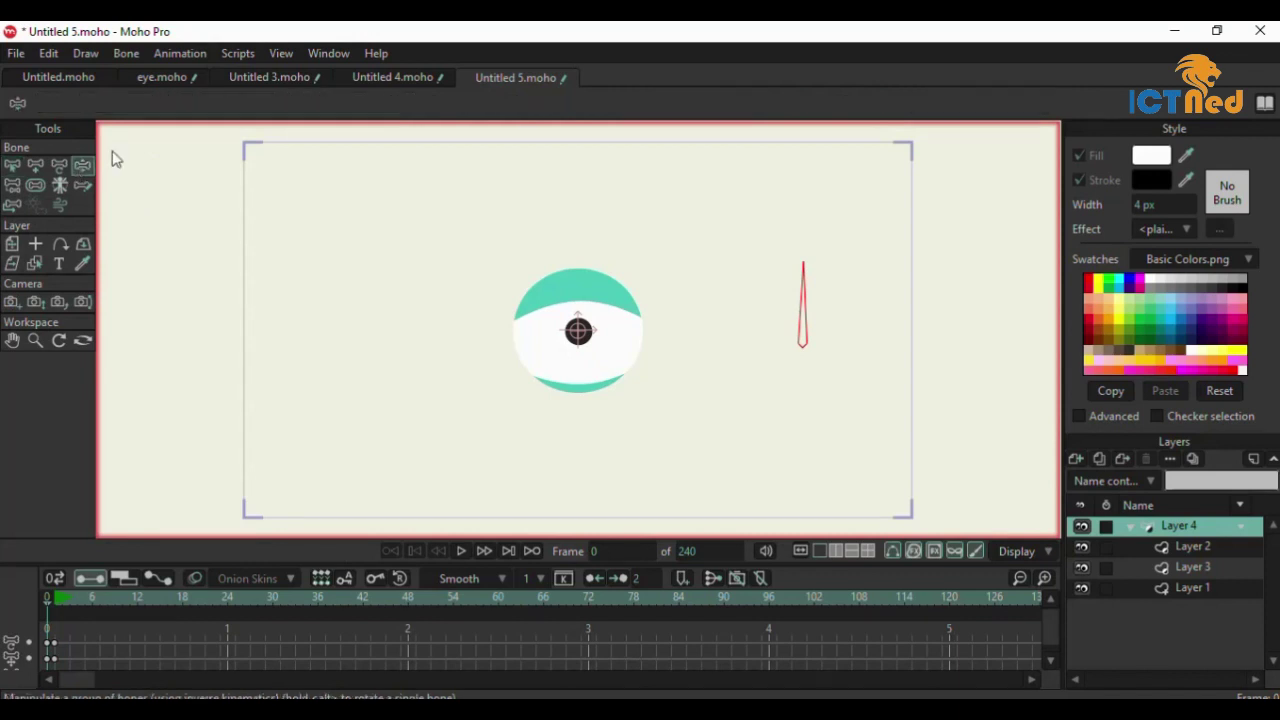
{"action": "mouse_move", "coordinate": [806, 280]}
{"action": "left_mouse_down"}
{"action": "mouse_move", "coordinate": [830, 288]}
{"action": "mouse_move", "coordinate": [794, 294]}
{"action": "mouse_move", "coordinate": [806, 294]}
{"action": "left_mouse_up"}
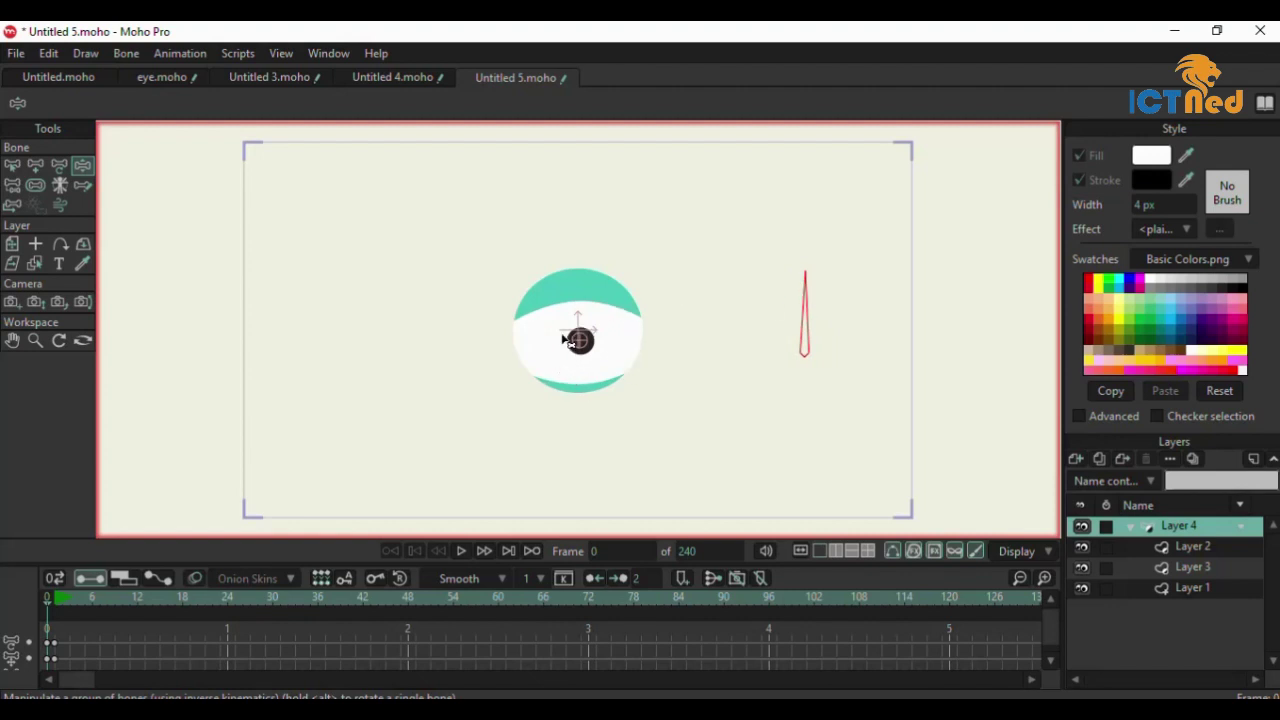
- Review the control bone's own constraint settings, close them unchanged, and clear the bone's selection
{"action": "left_click", "coordinate": [12, 165]}
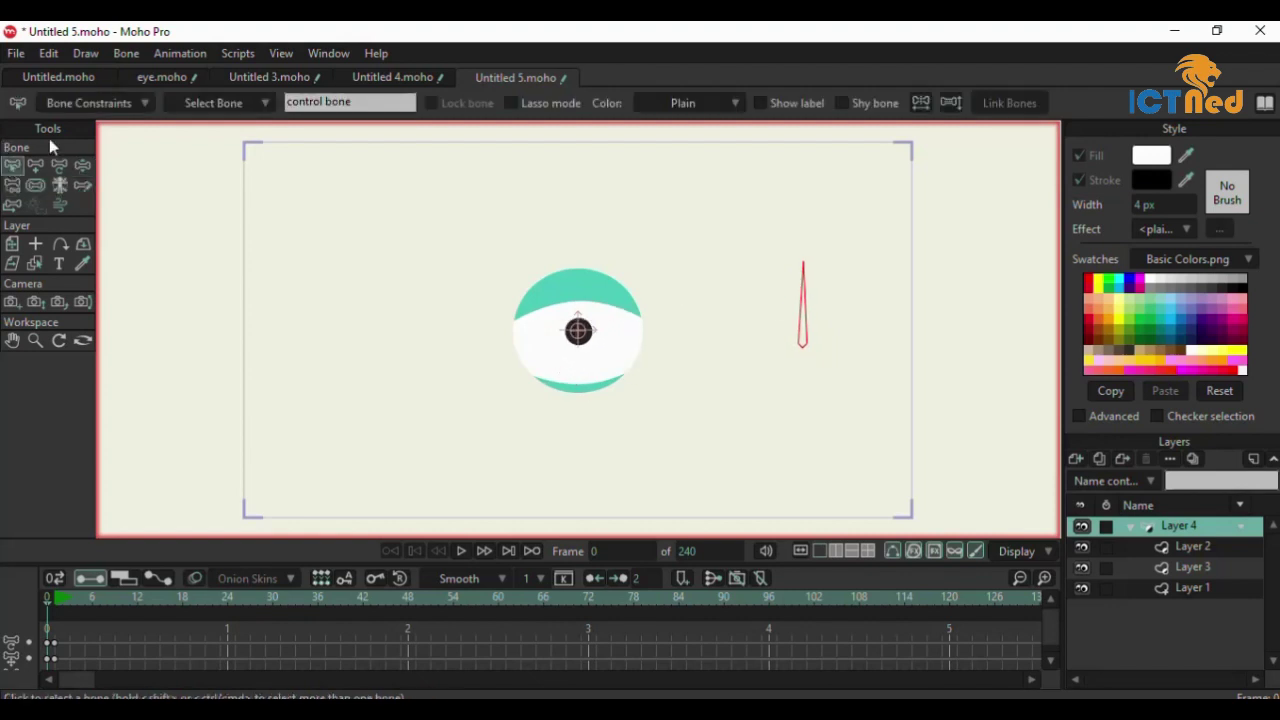
{"action": "left_click", "coordinate": [148, 103]}
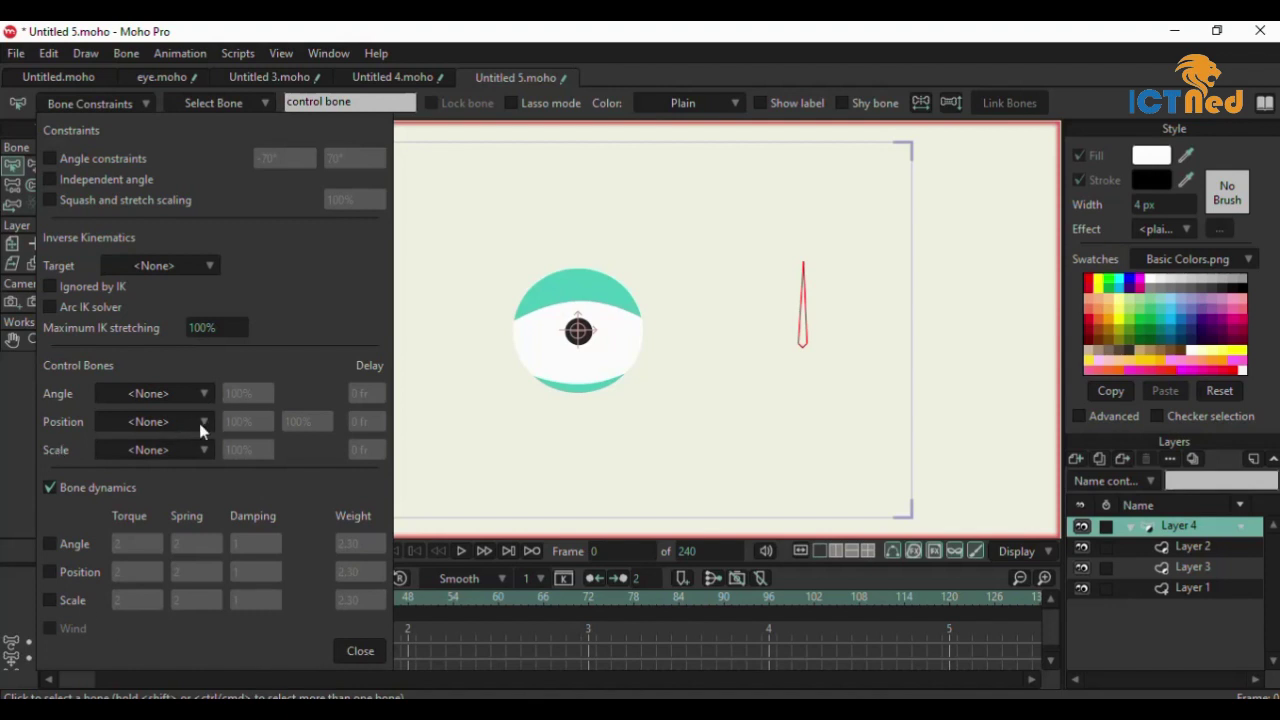
{"action": "left_click", "coordinate": [360, 651]}
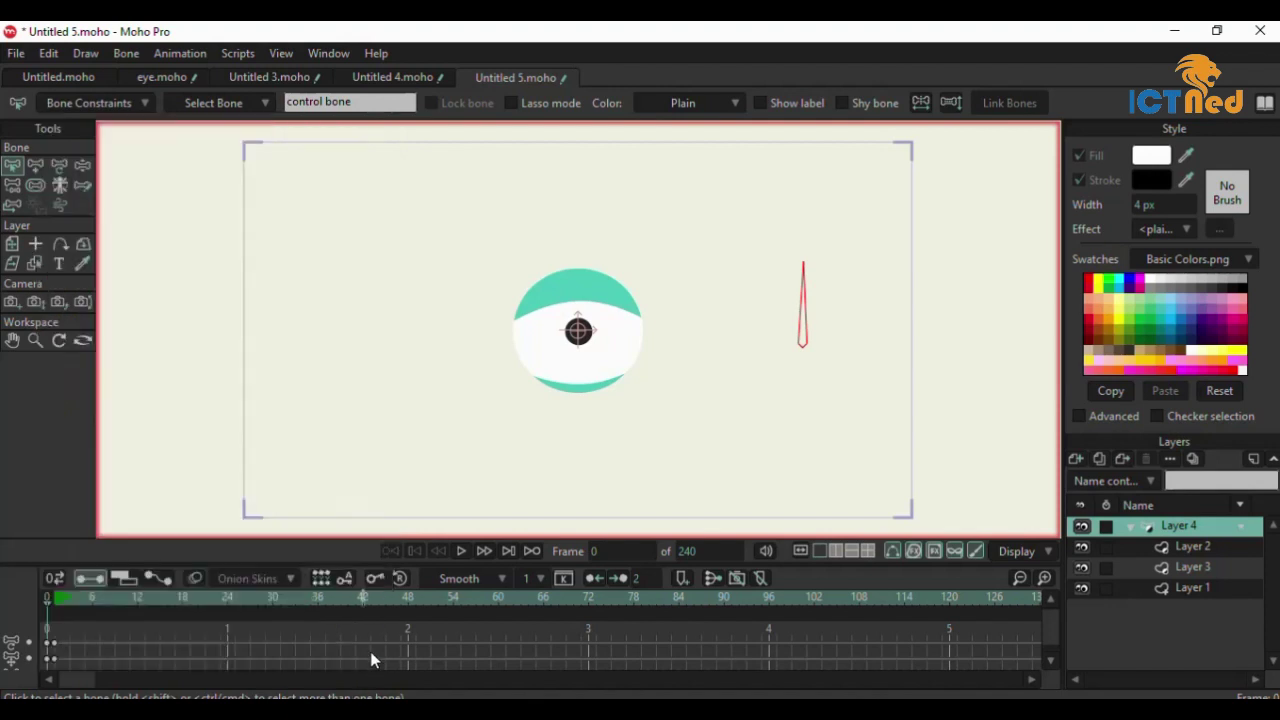
{"action": "left_click", "coordinate": [812, 286]}
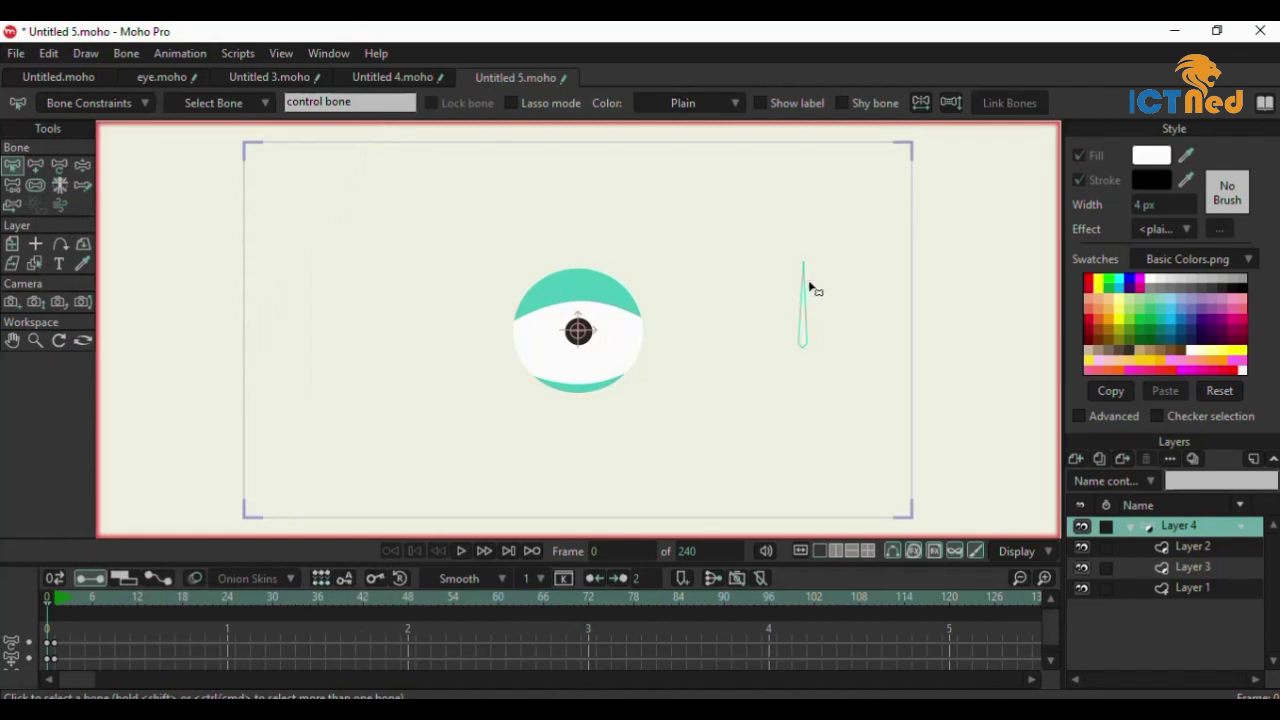